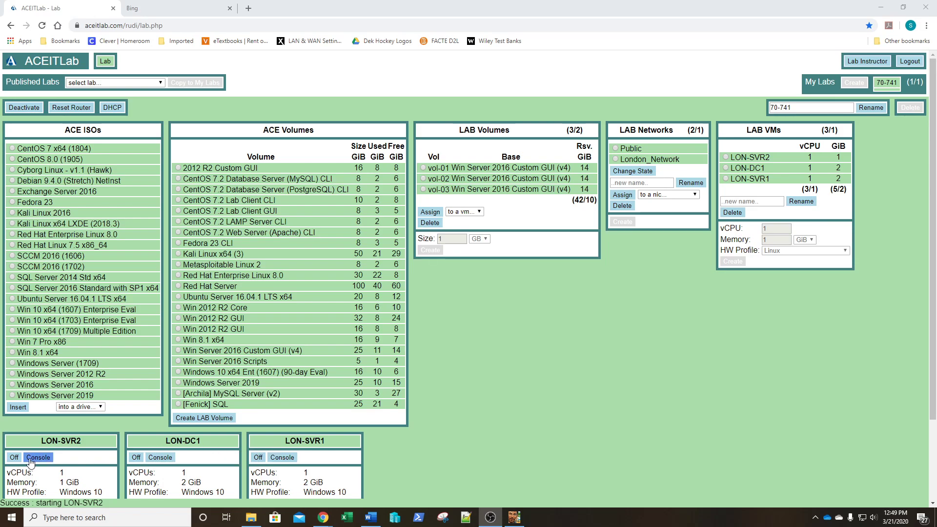
Step: Open the LON-SVR1 virtual machine console to watch Windows boot
click(283, 458)
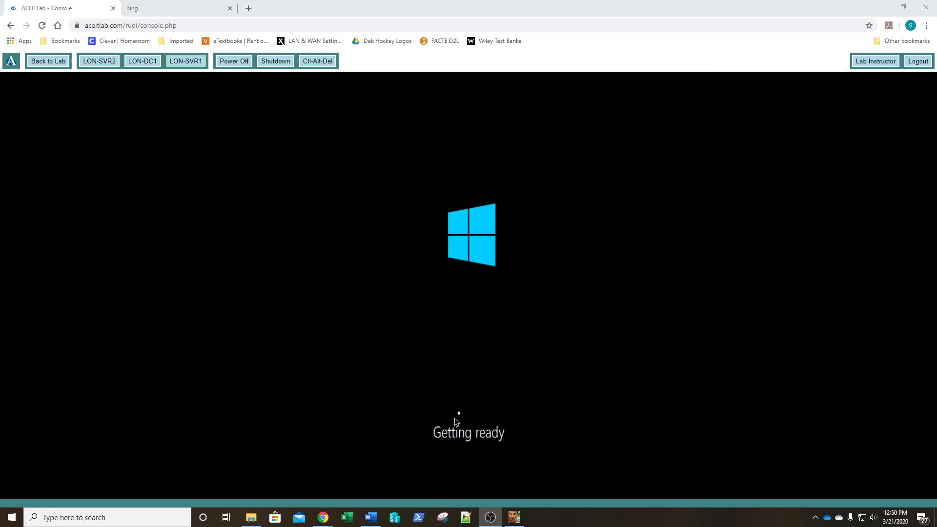
Step: Switch the console to LON-SVR2 and back to LON-SVR1 to reach its lock screen
click(102, 62)
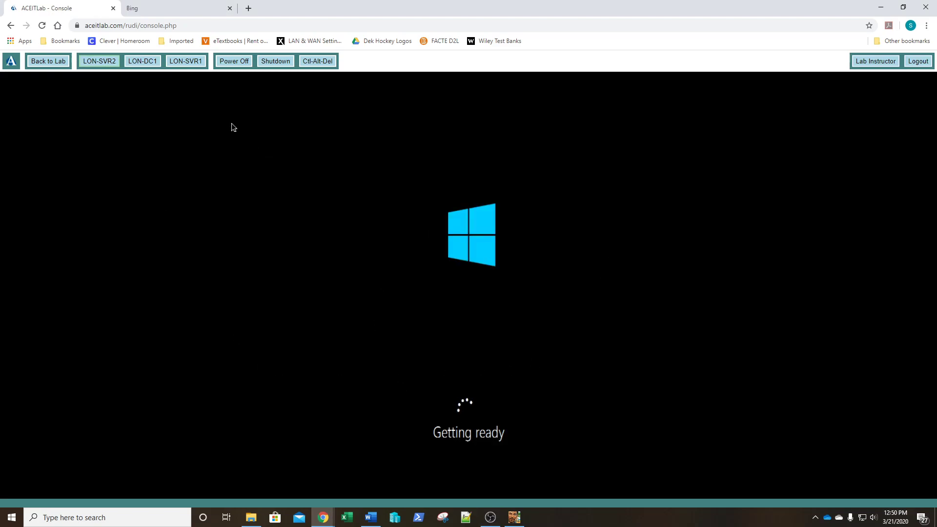
click(183, 62)
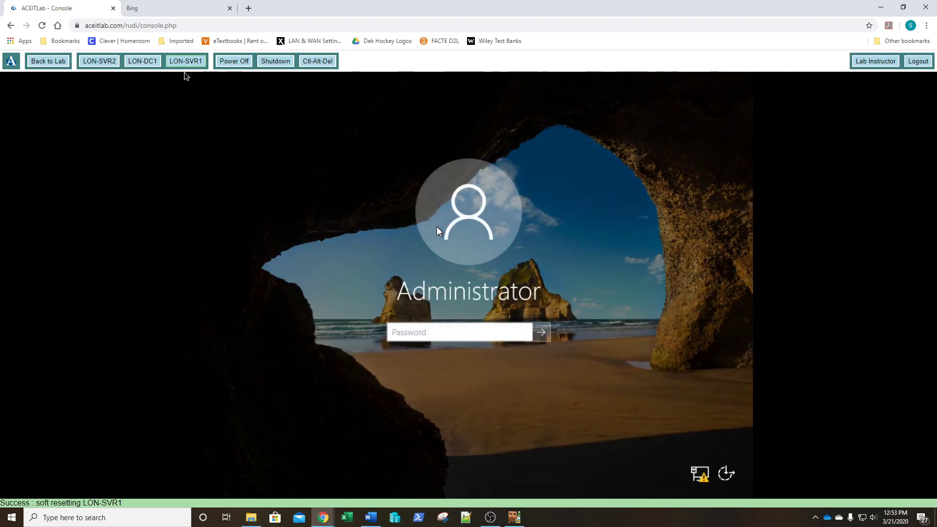
text(Pa$$w)
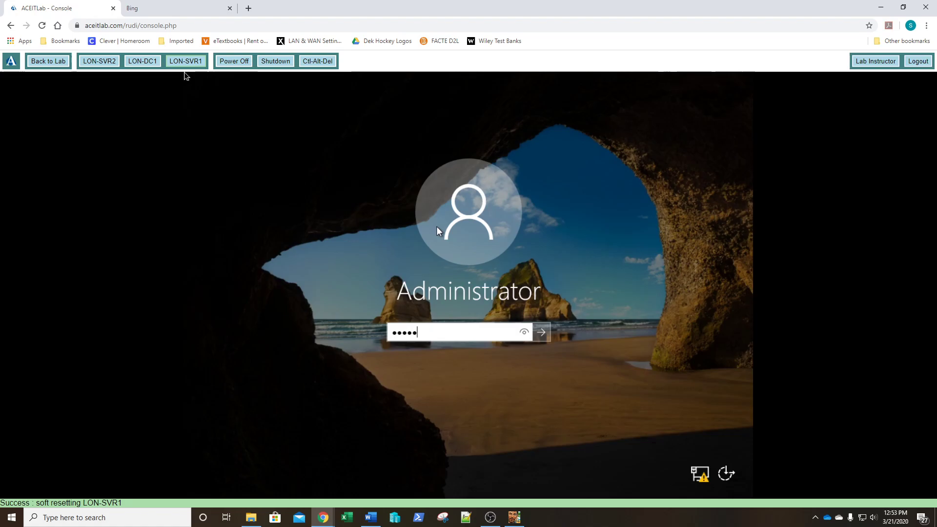
text(0rd)
key(Return)
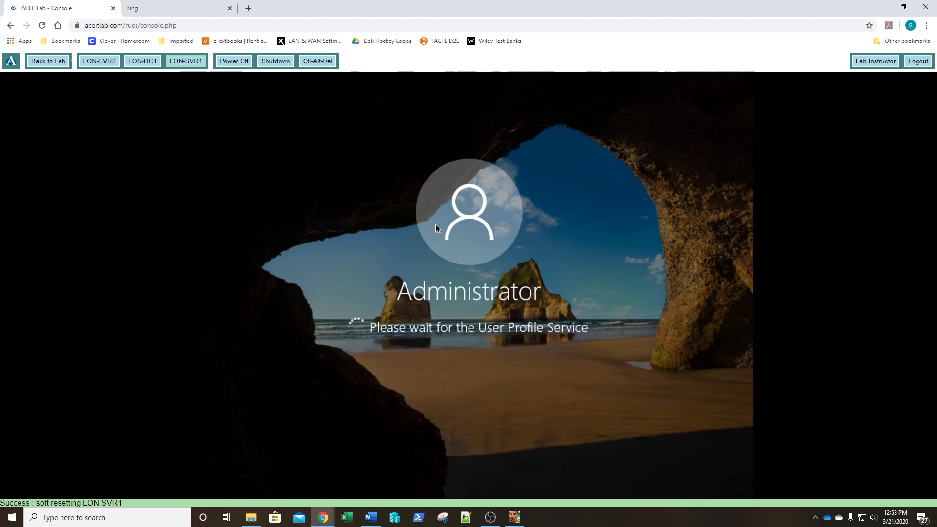
click(95, 64)
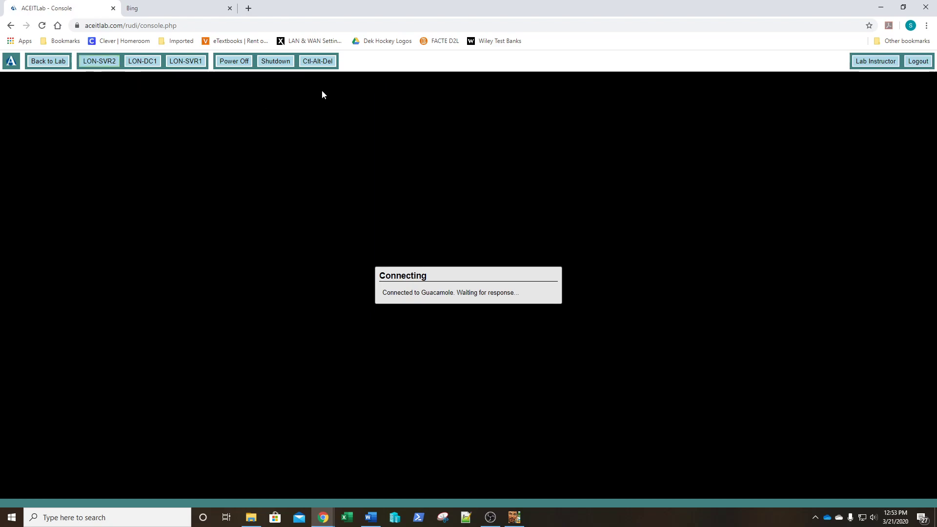
click(319, 62)
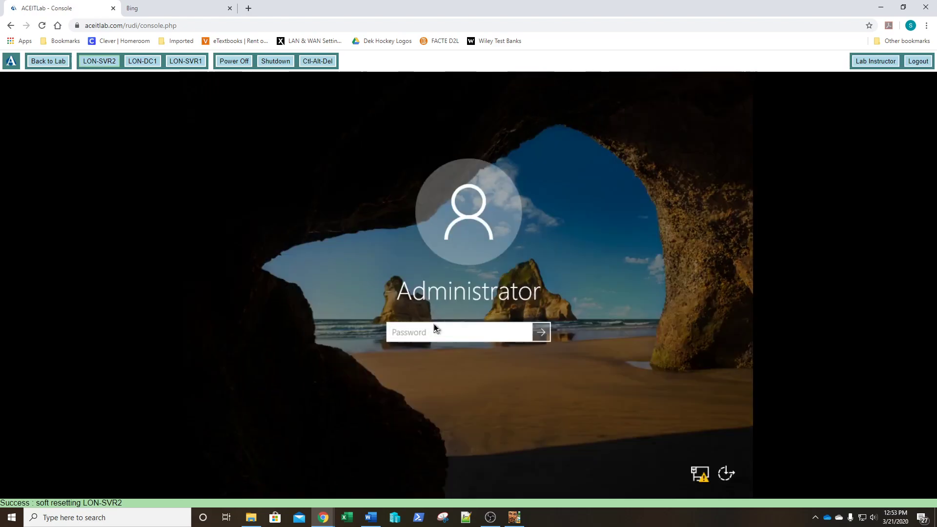
text(Pa$$w0)
text(rd)
key(Return)
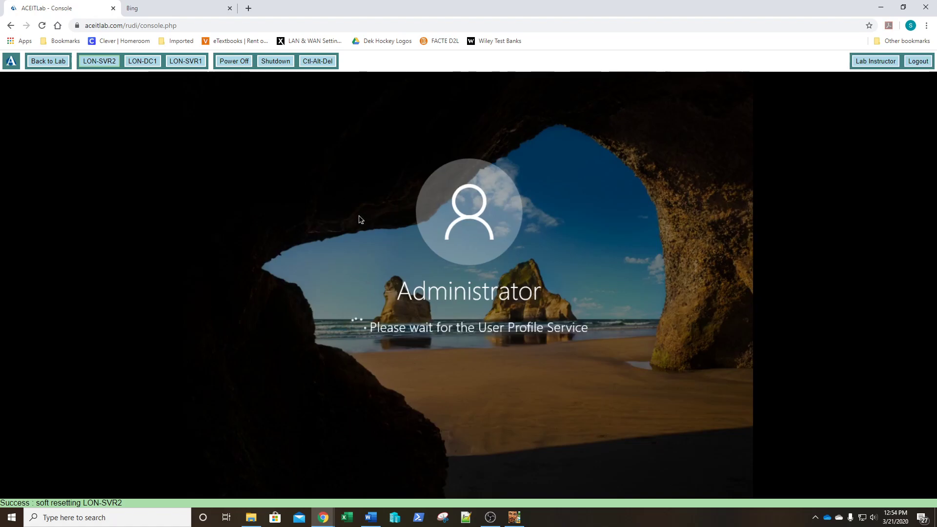
click(189, 67)
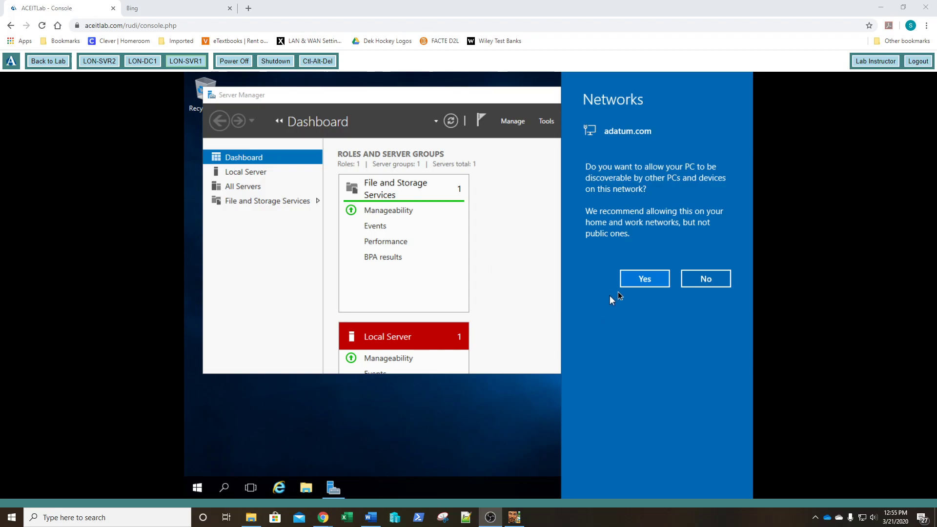
Step: Answer Yes to the Networks discovery prompt on LON-SVR1
click(642, 282)
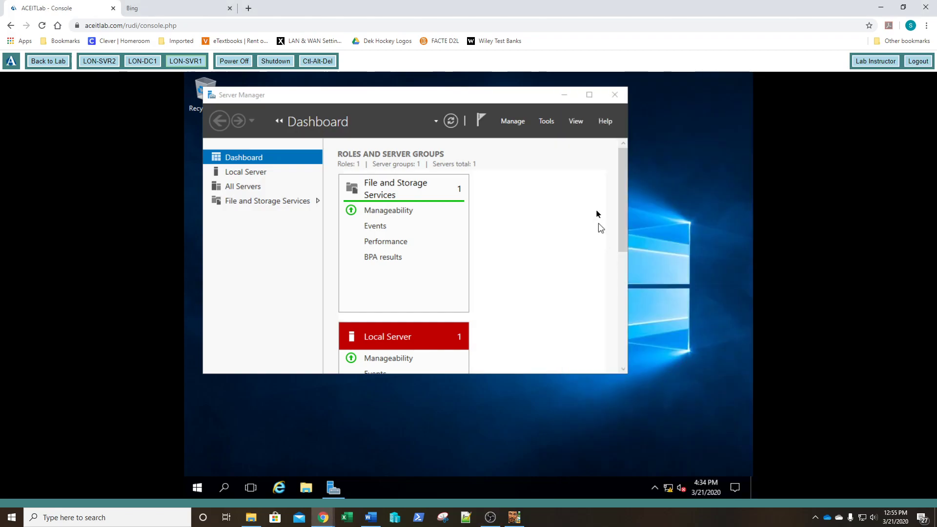
Step: Maximize Server Manager and open the Ethernet adapter's IPv4 properties
click(589, 96)
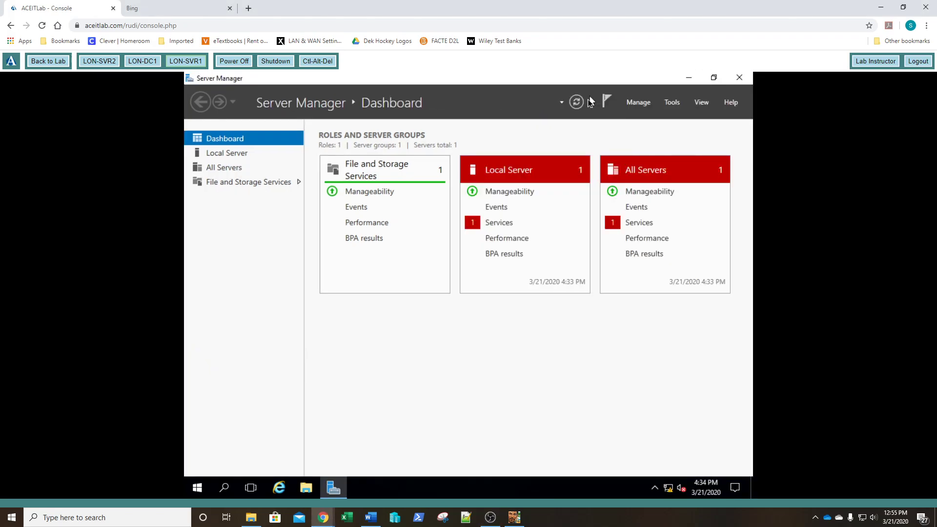
right_click(198, 488)
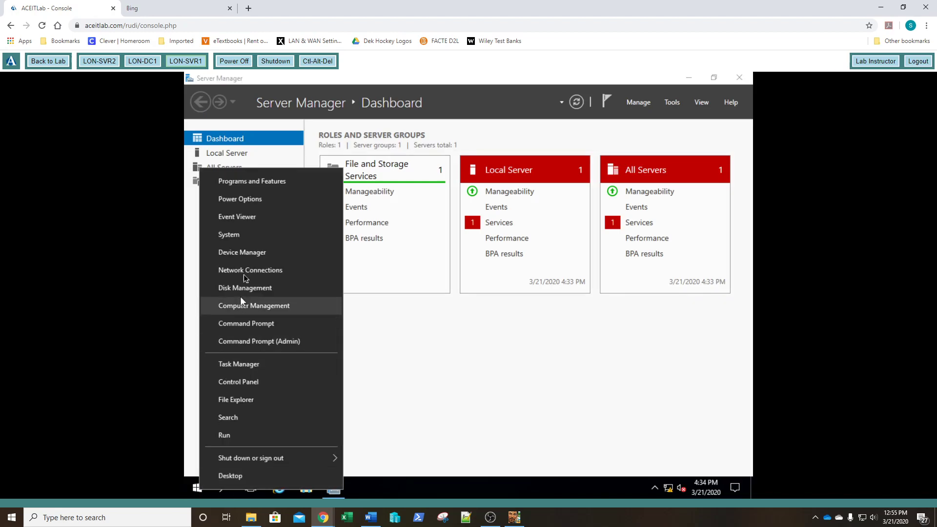
click(244, 270)
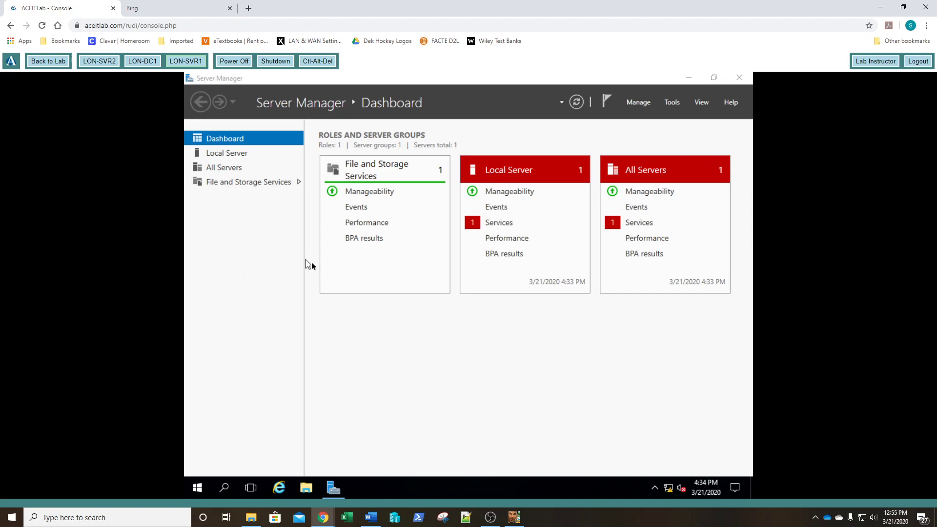
click(298, 199)
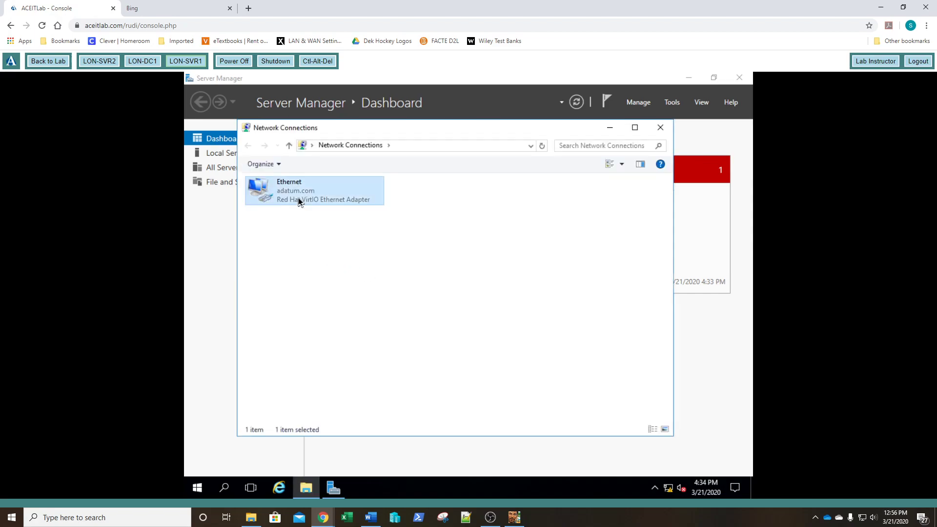
right_click(298, 199)
click(325, 308)
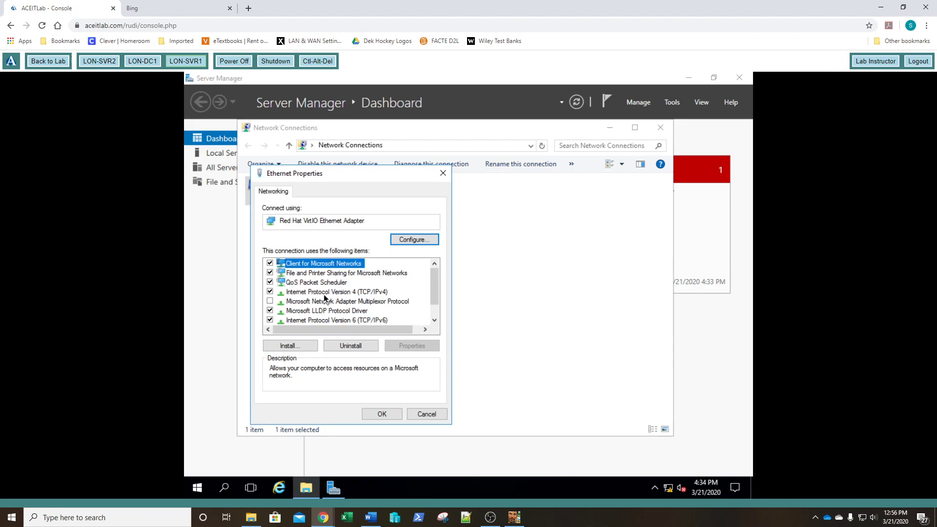
double_click(326, 292)
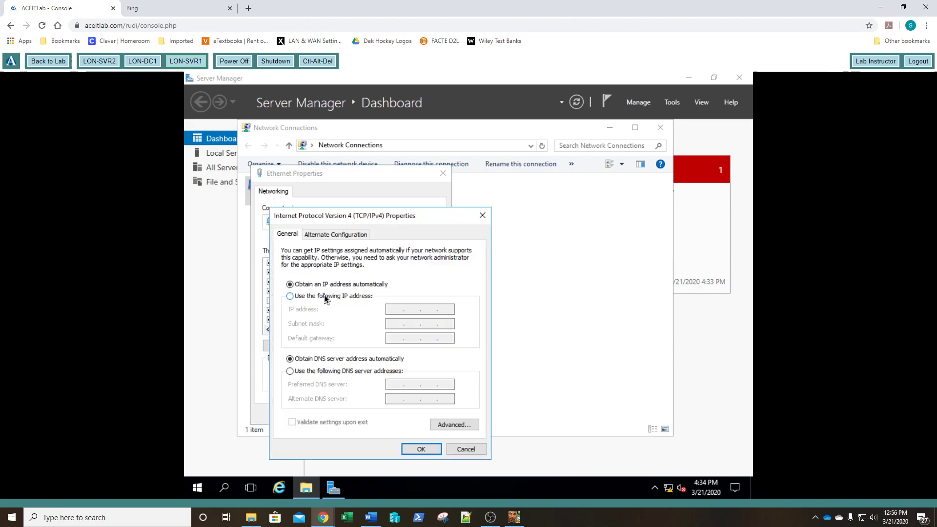
Step: Apply static IP 172.16.0.40, its subnet mask, and preferred DNS server 172.16.0.10
click(325, 299)
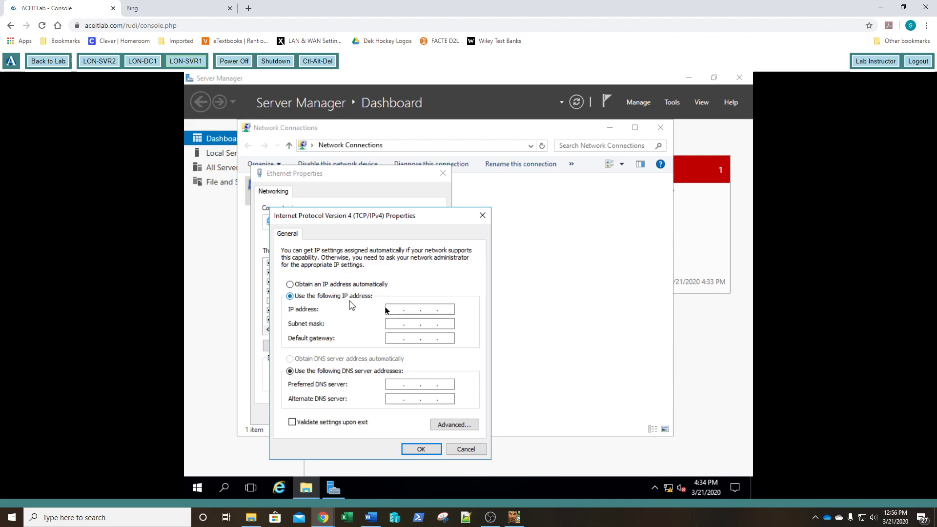
click(389, 308)
text(72.1)
text(6.)
text(0 . 40)
key(Tab)
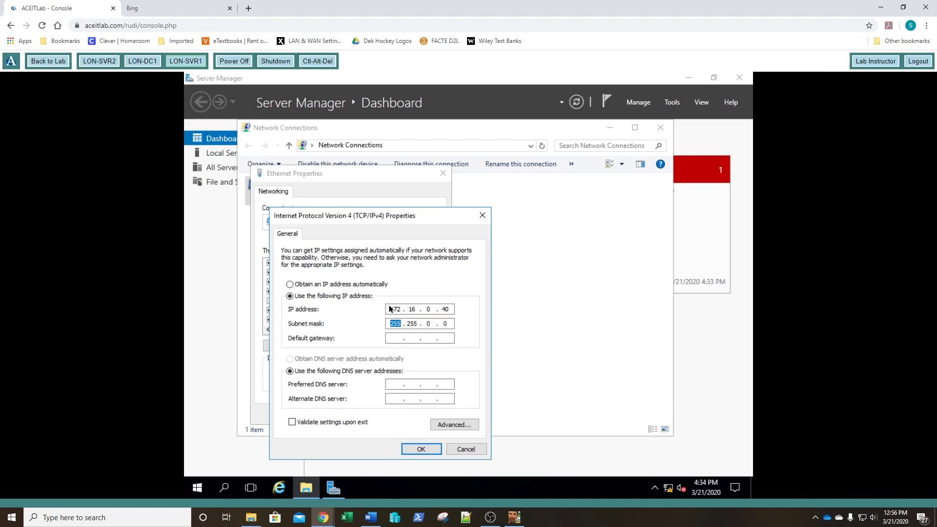
key(Tab)
text(55)
text(172 . 1)
text(6 . 0 . 1)
key(Tab)
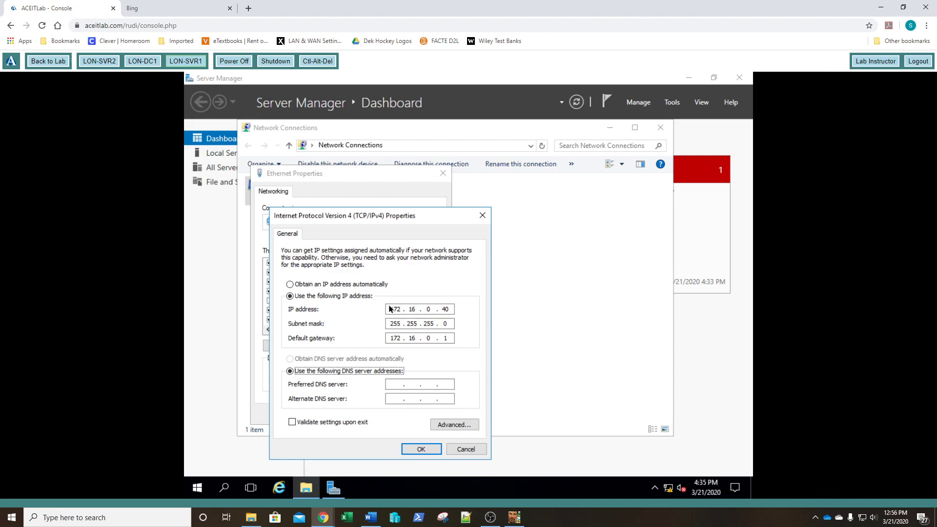
key(Tab)
text(1)
text(72 . 16 . 0 . 10)
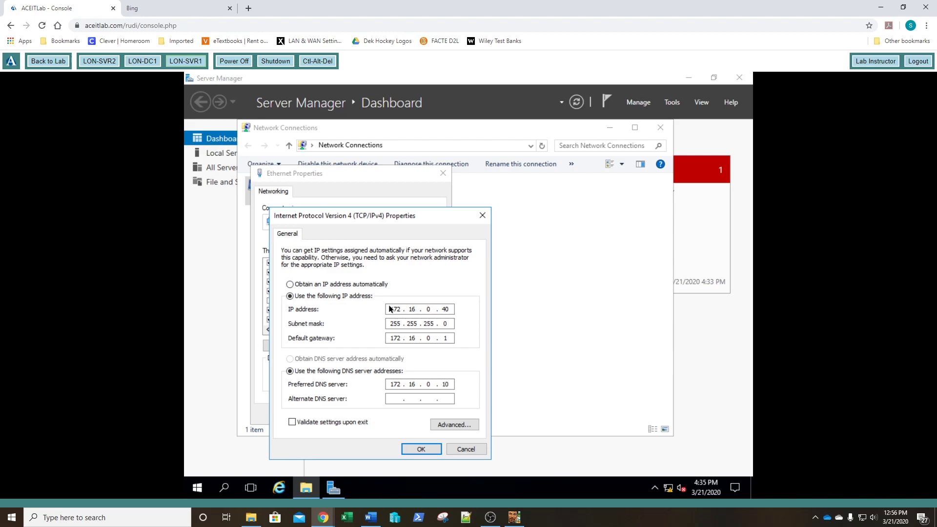
key(Return)
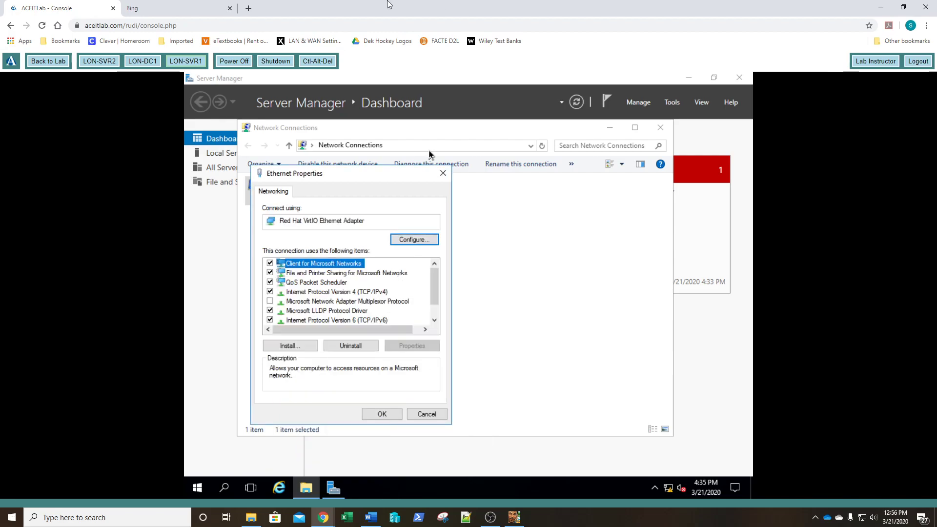
Step: Close Ethernet Properties and Network Connections, and start a command prompt
click(382, 415)
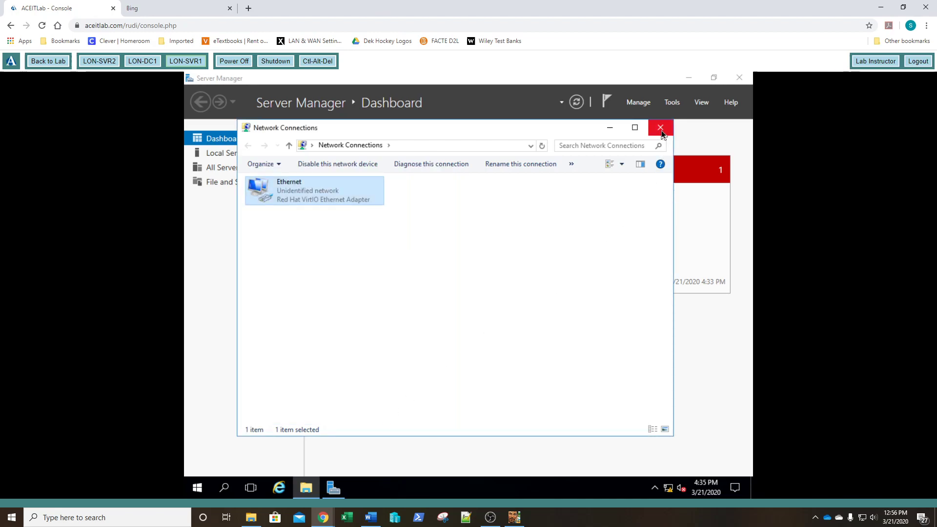
click(661, 130)
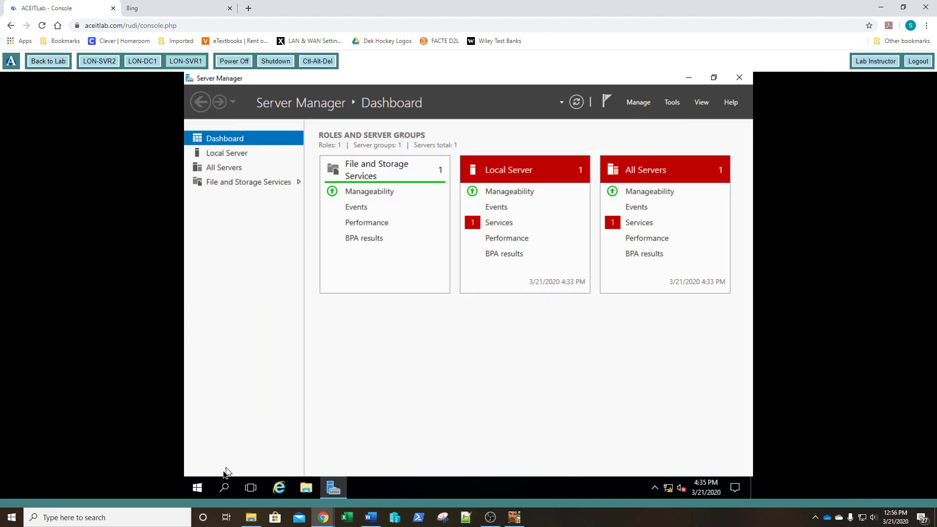
click(198, 488)
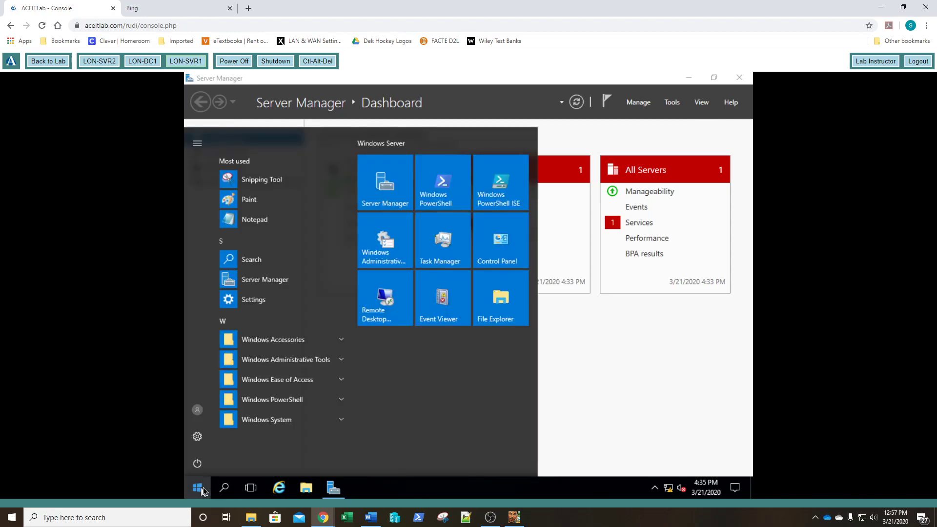
text(c)
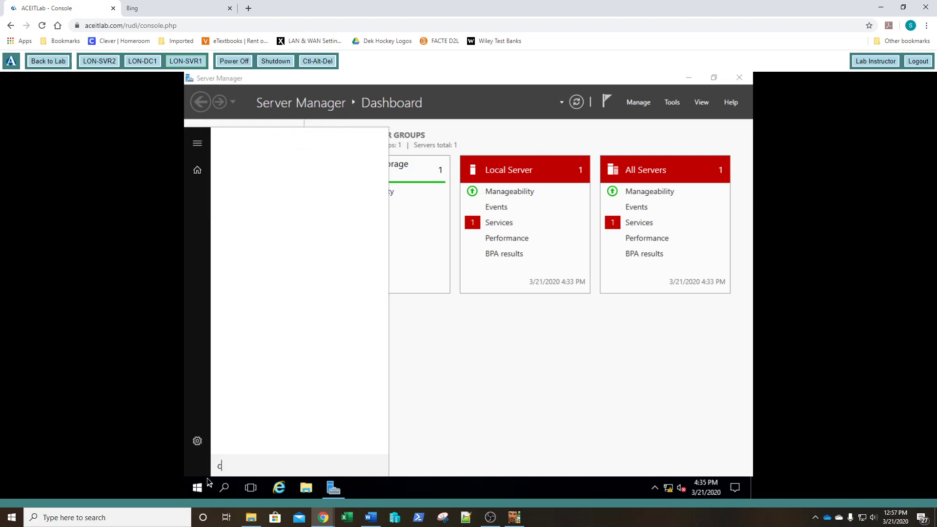
text(md)
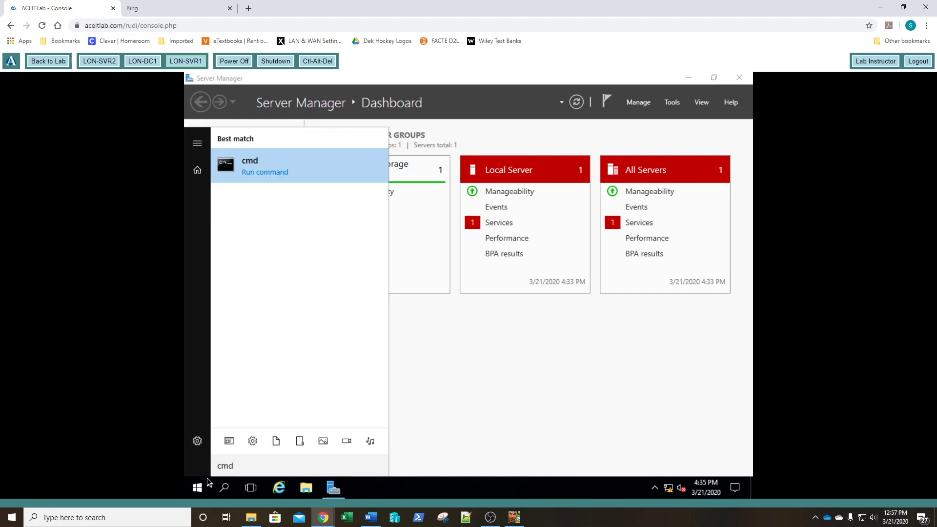
key(Return)
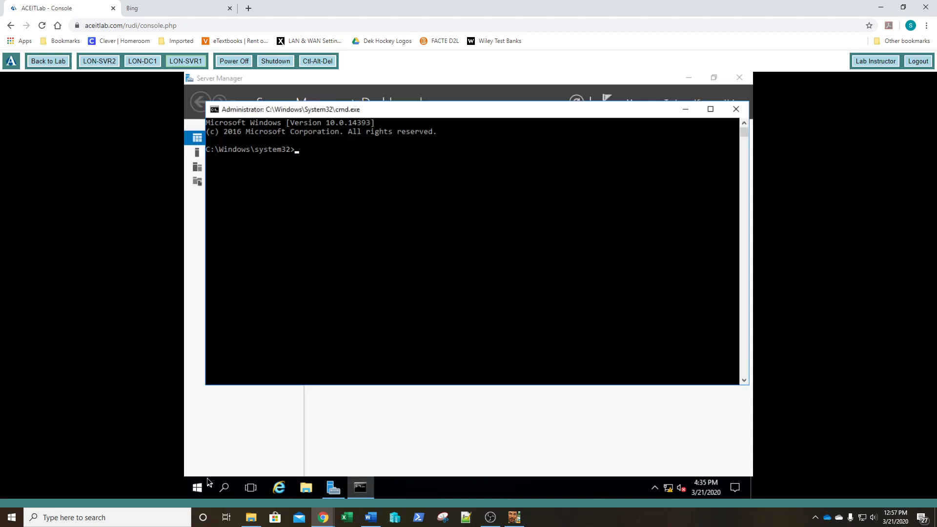
text(ping 1)
text(72.16.0)
text(.10)
Step: Ping 172.16.0.10, then ping -a to resolve it to lon-dc1.adatum.com
key(Return)
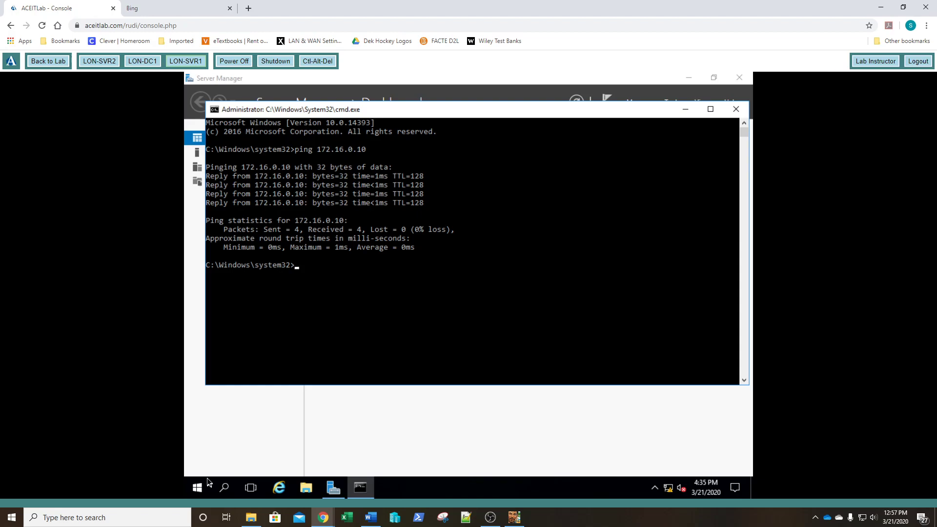
key(Up)
key(ctrl+Left)
text(-a)
key(Return)
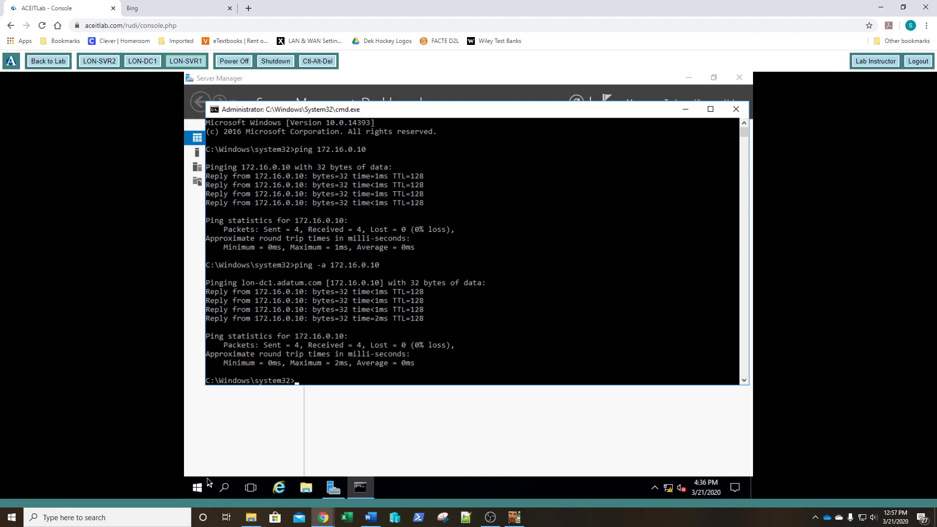
text(exi)
text(t)
Step: Close the command prompt and set LON-SVR1's membership to the adatum.com domain
key(Return)
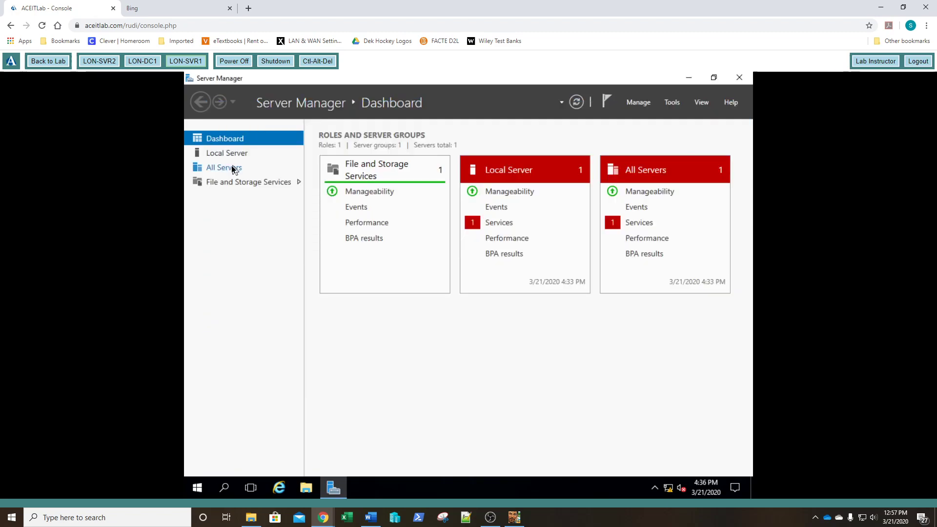
click(228, 154)
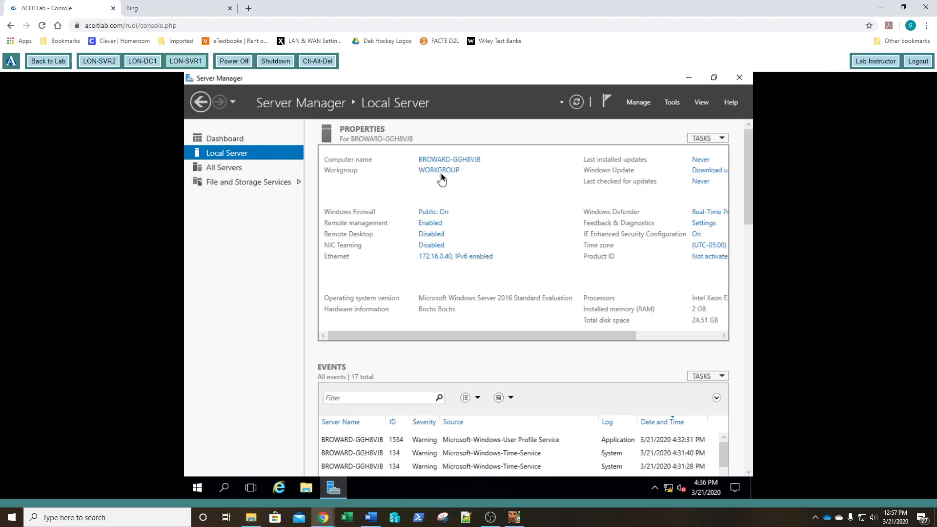
click(441, 174)
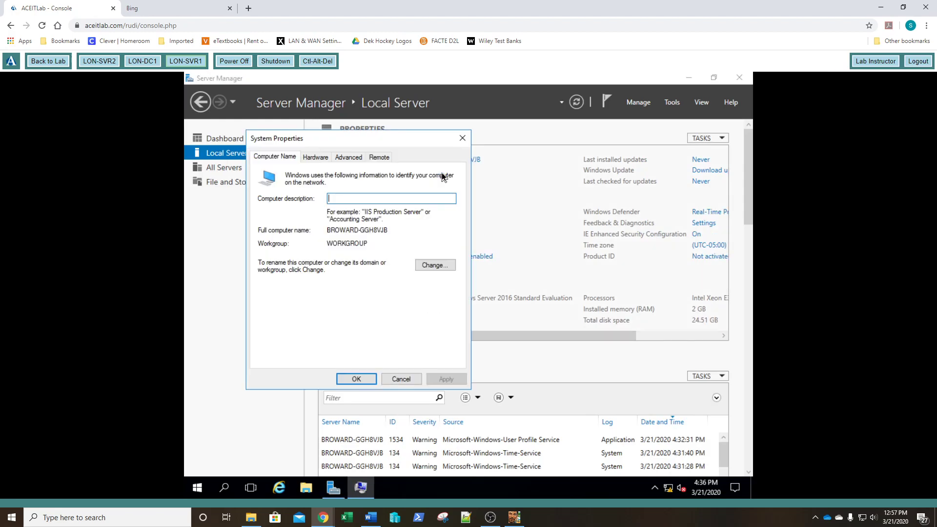
click(440, 268)
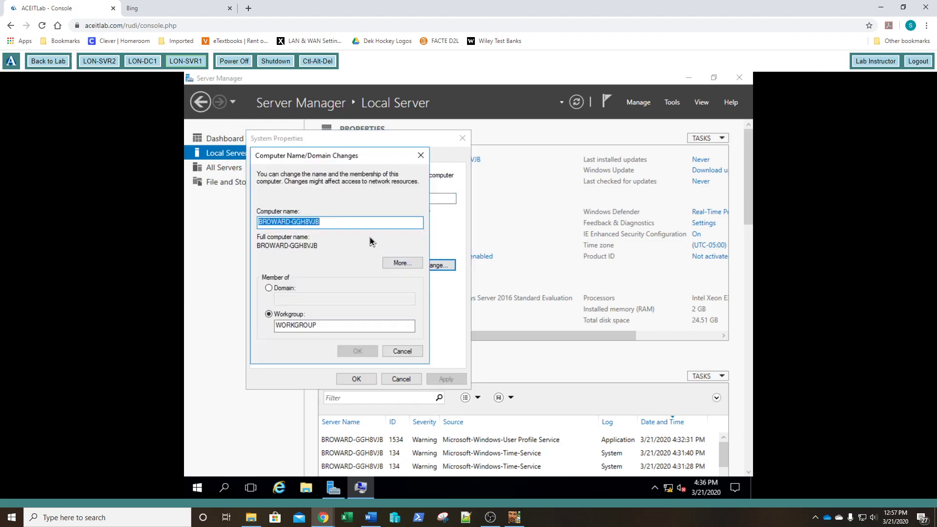
text(LON-)
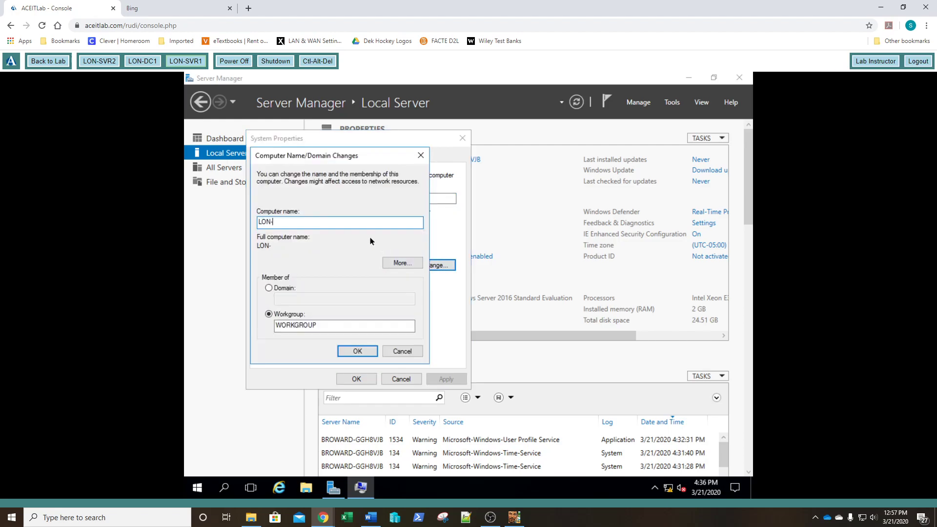
text(SVR1)
key(Tab)
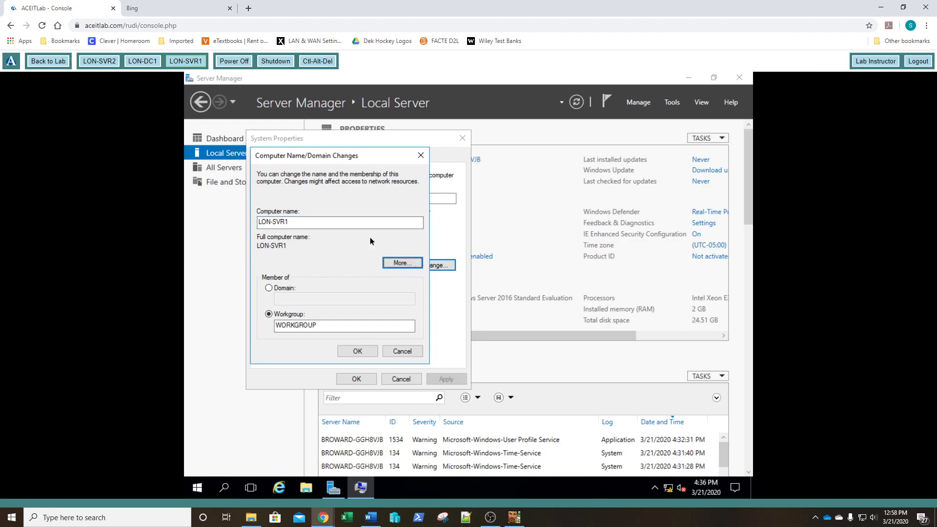
key(Tab)
key(Up)
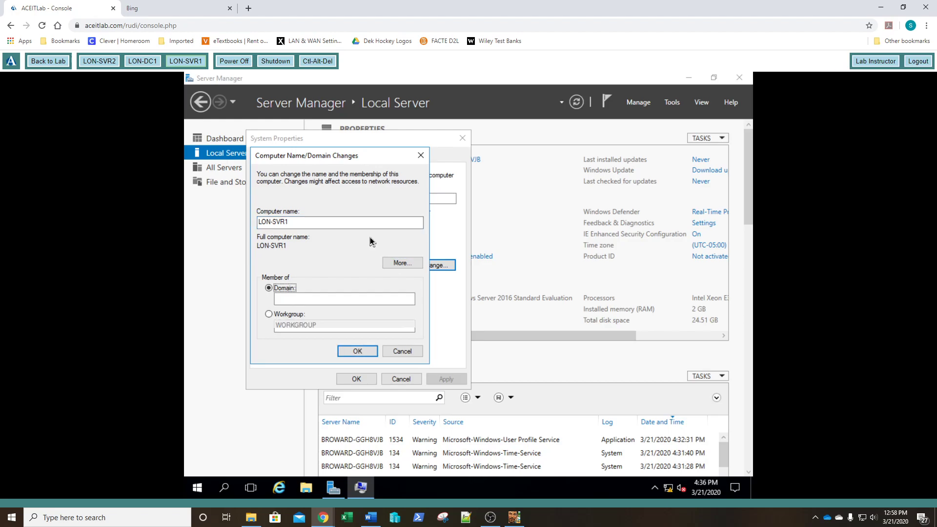
key(Tab)
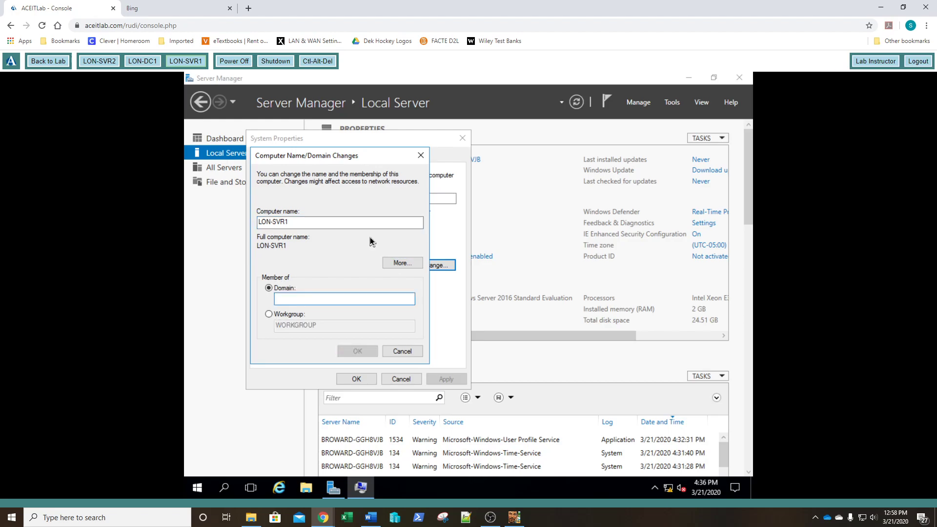
text(adatum.)
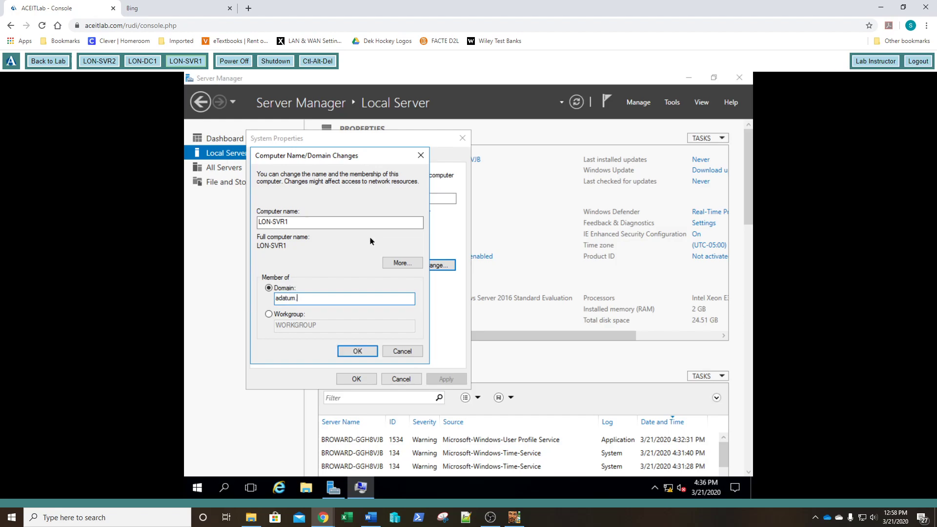
text(com)
key(Return)
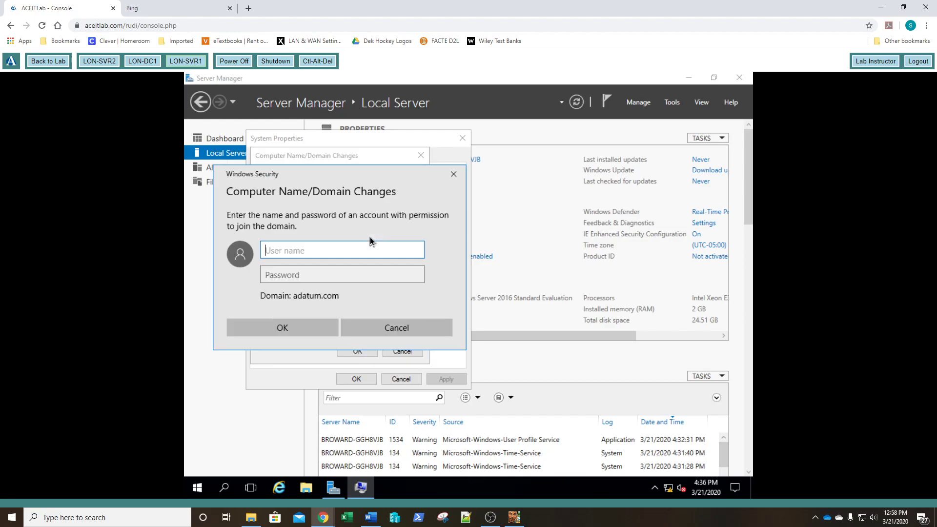
text(adm)
text(inistrator)
key(Tab)
text(P)
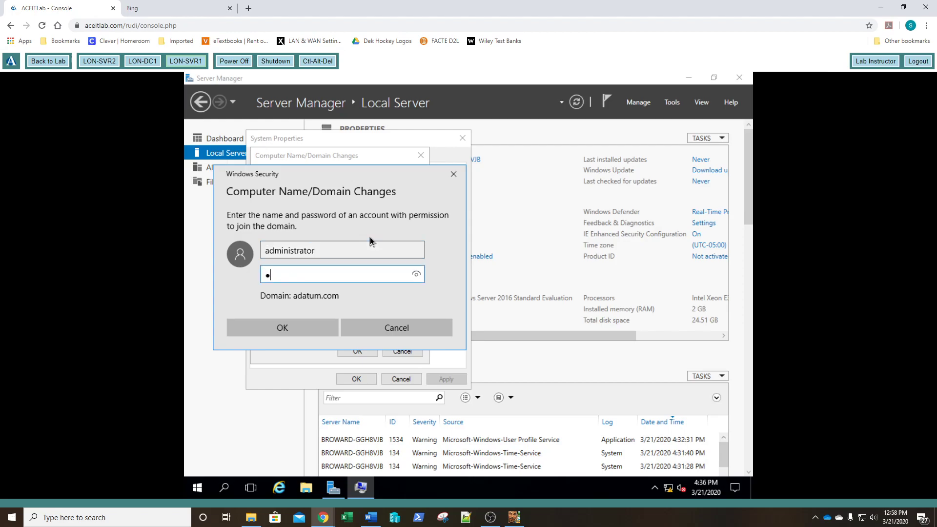
text(a$$w)
text(0rd)
key(Return)
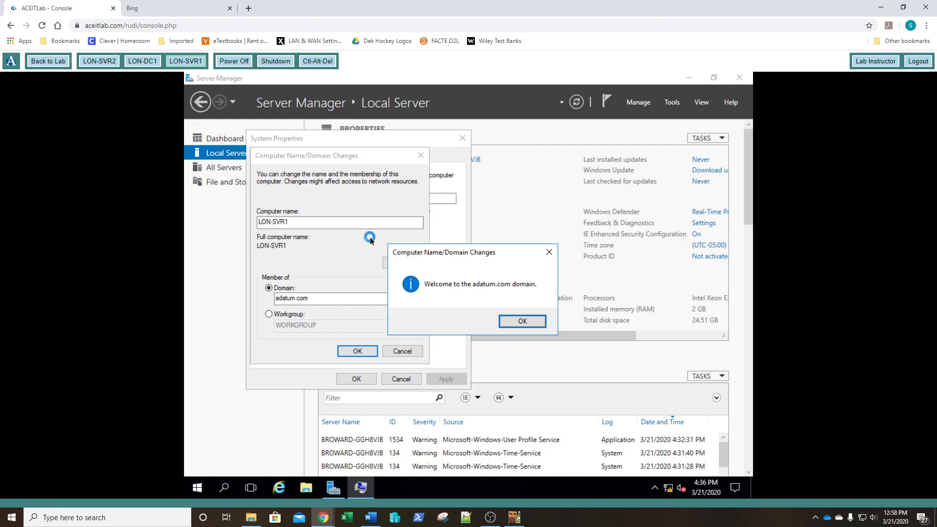
key(Return)
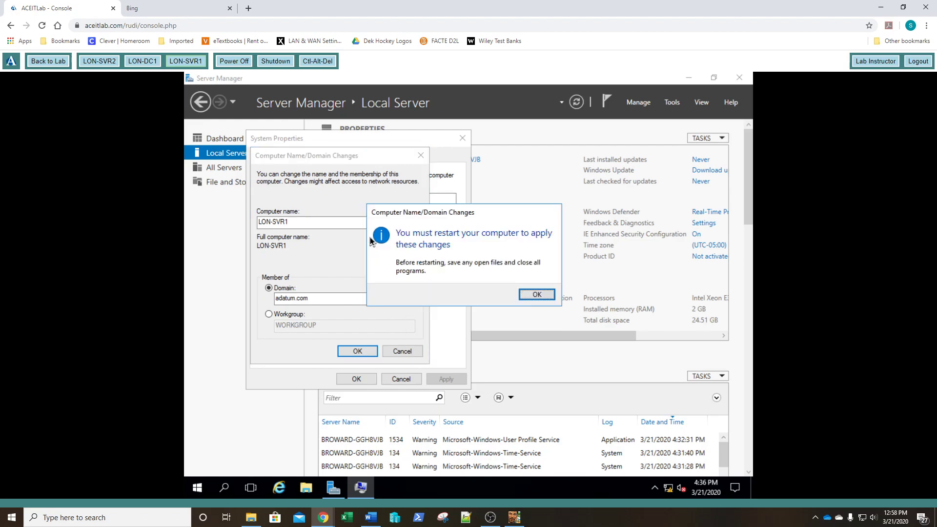
key(Return)
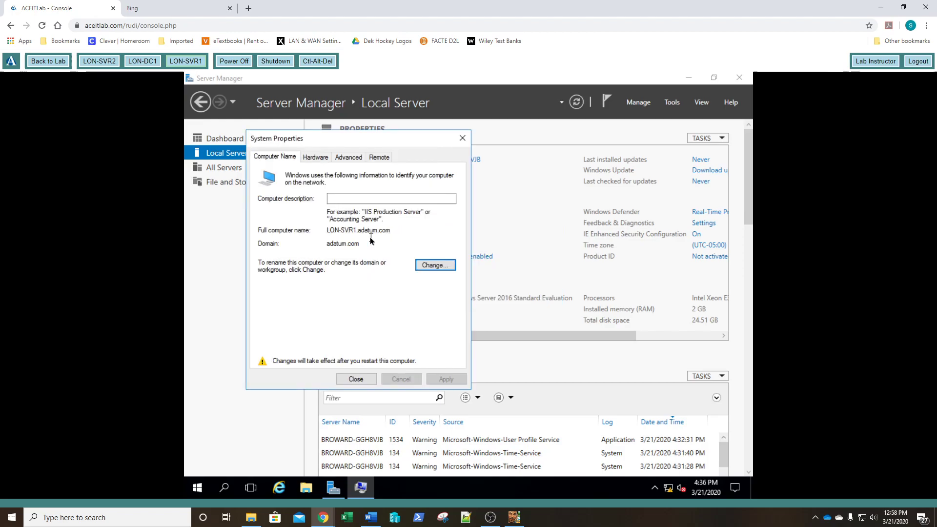
key(Tab)
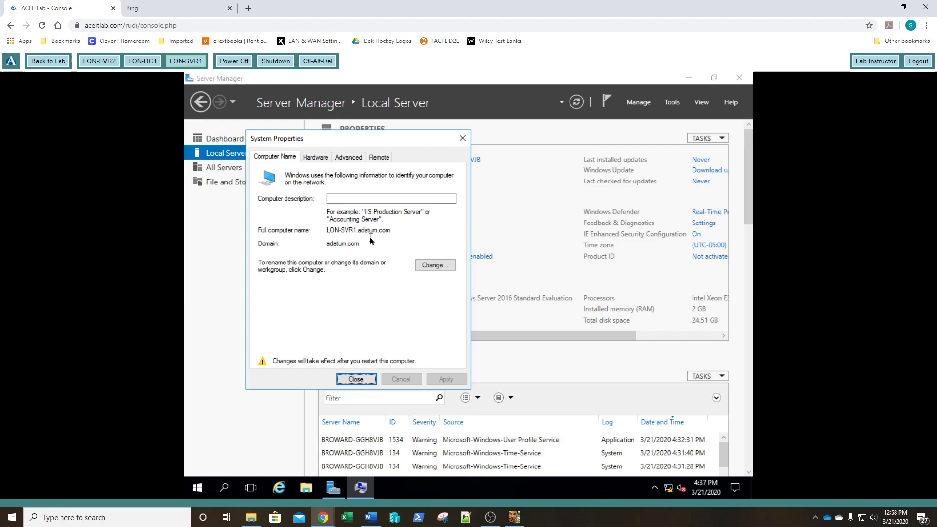
Step: Close System Properties, restart LON-SVR1 now, and switch to the LON-SVR2 console
key(Return)
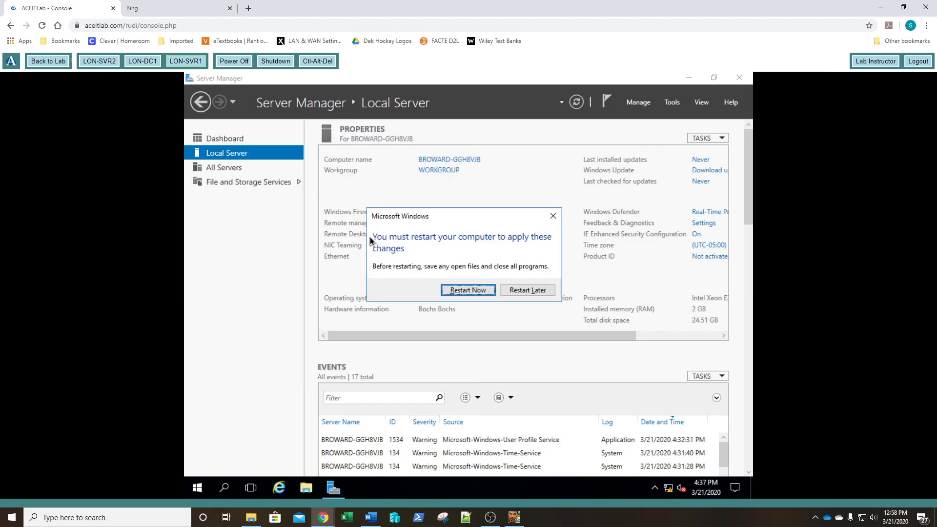
key(Return)
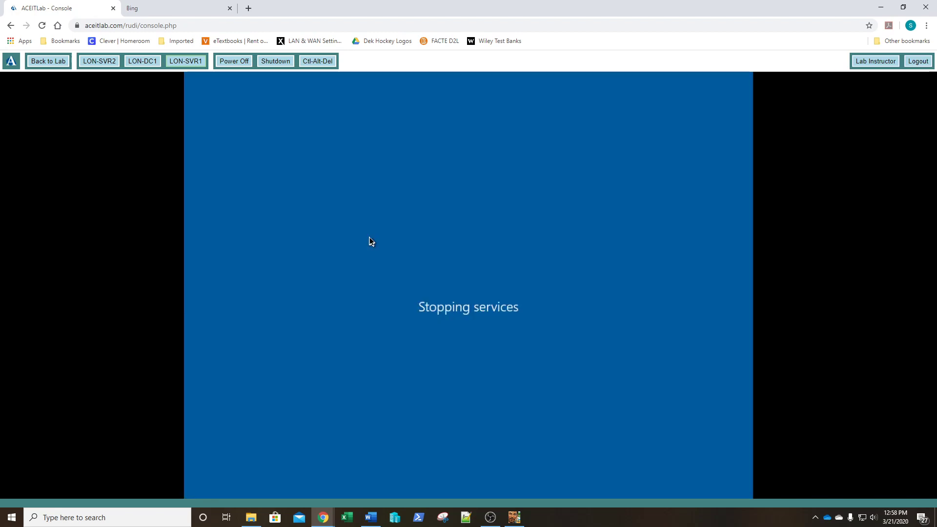
click(102, 63)
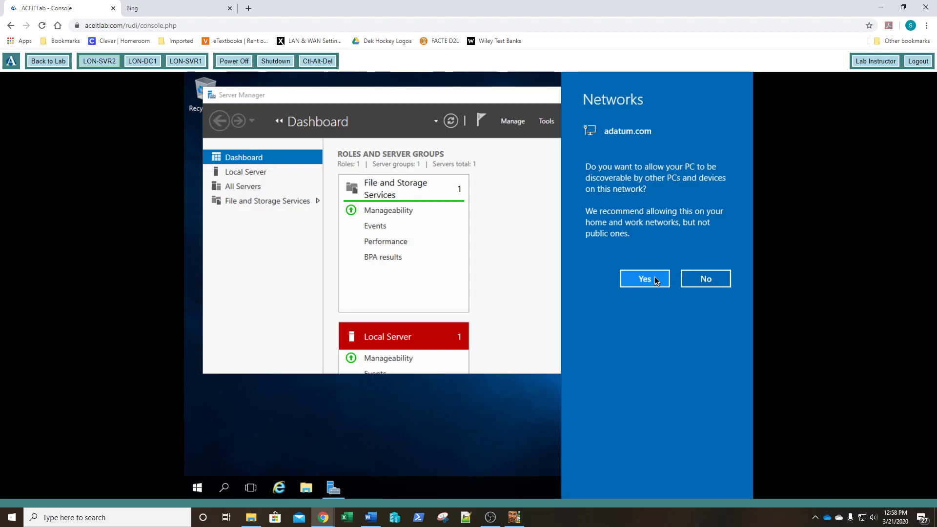
Step: On LON-SVR2, allow network discovery and open the Ethernet adapter's IPv4 properties
click(656, 280)
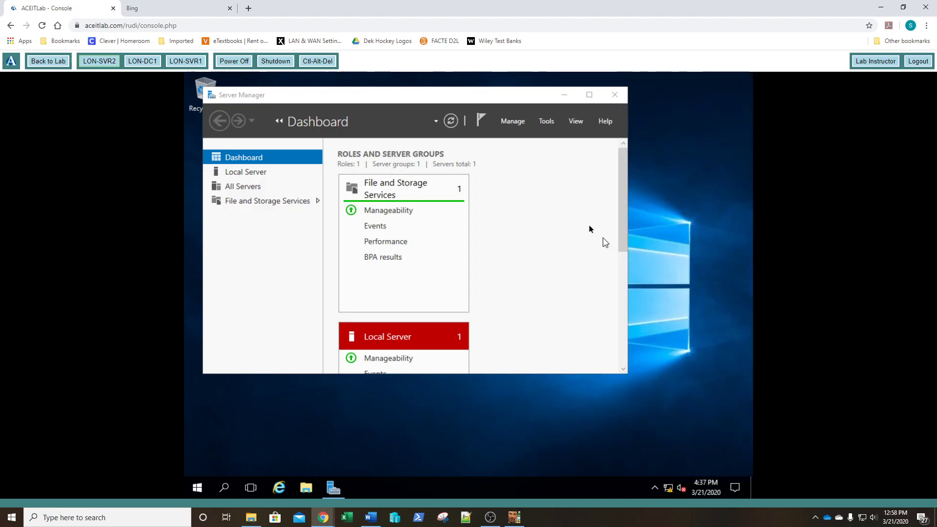
click(588, 95)
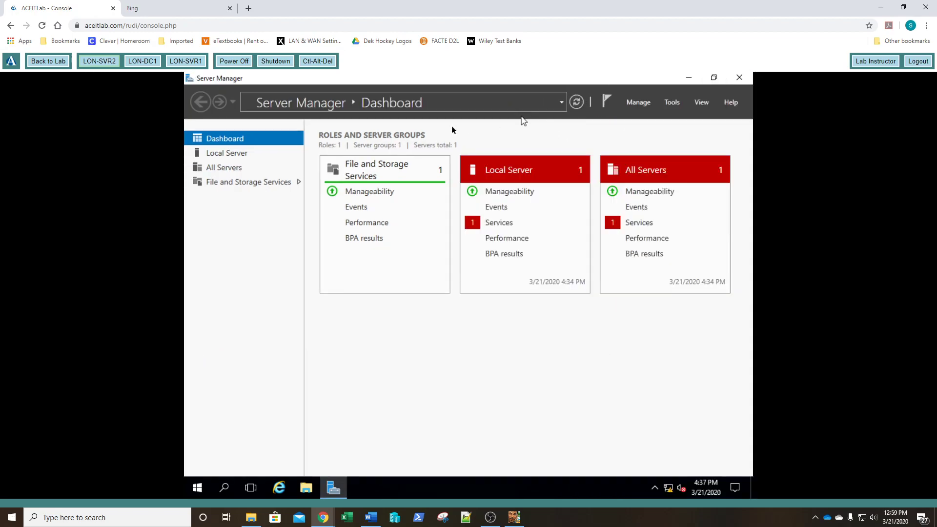
right_click(198, 488)
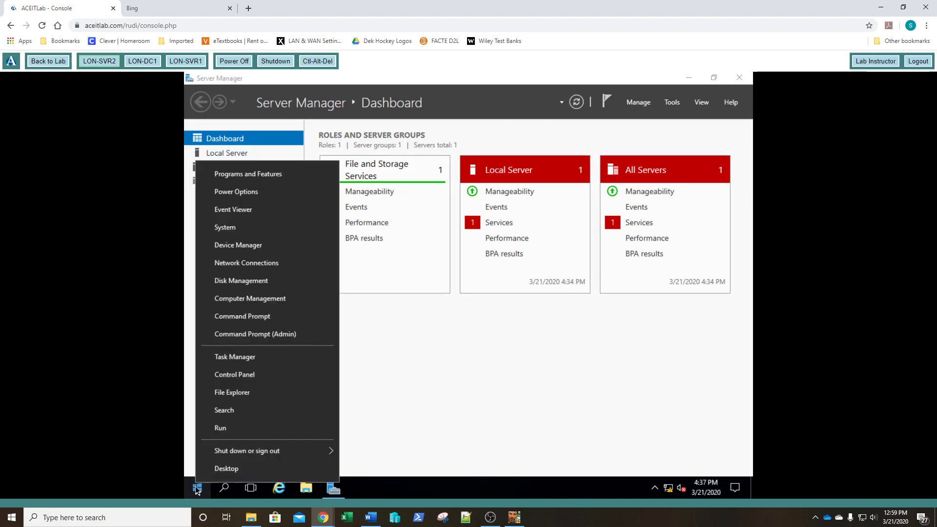
click(234, 265)
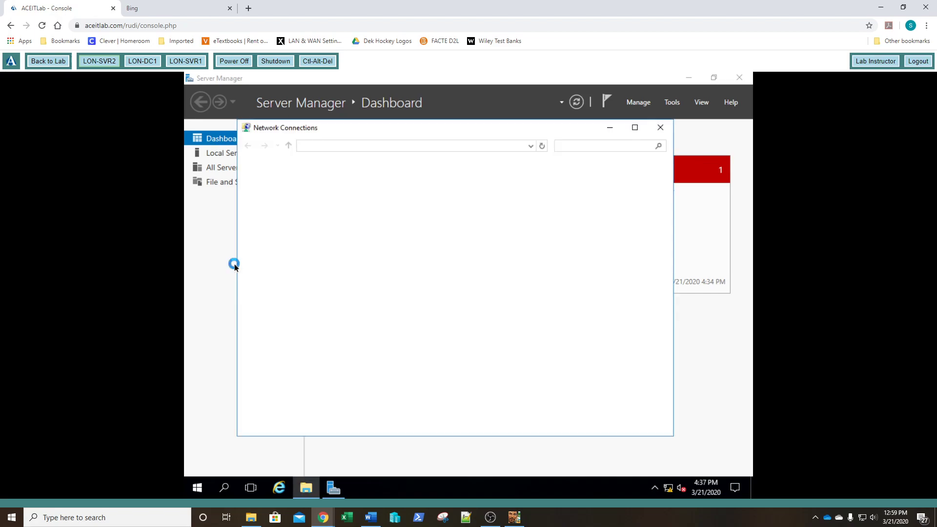
right_click(303, 199)
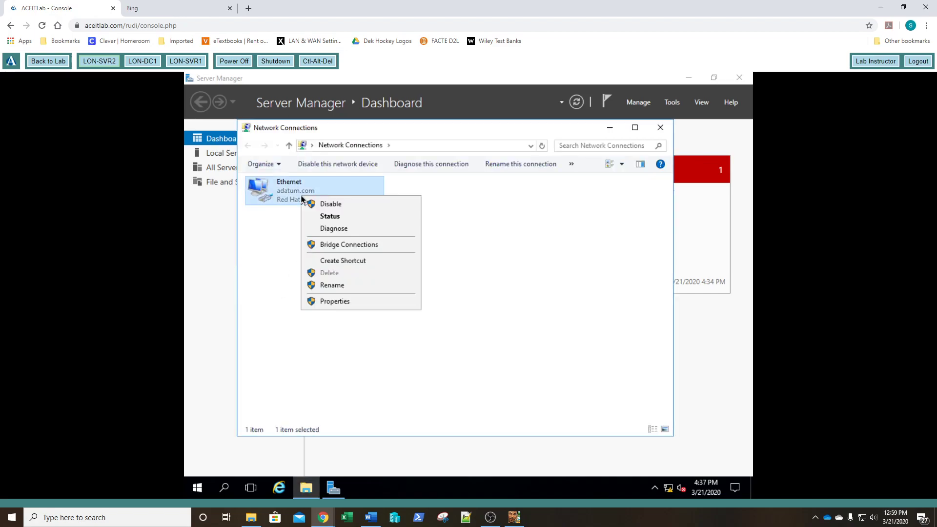
click(331, 301)
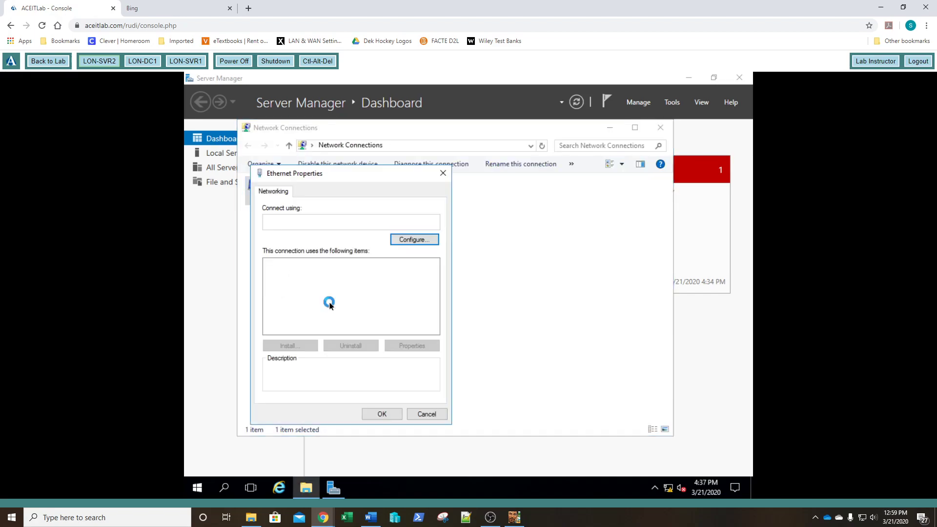
double_click(332, 292)
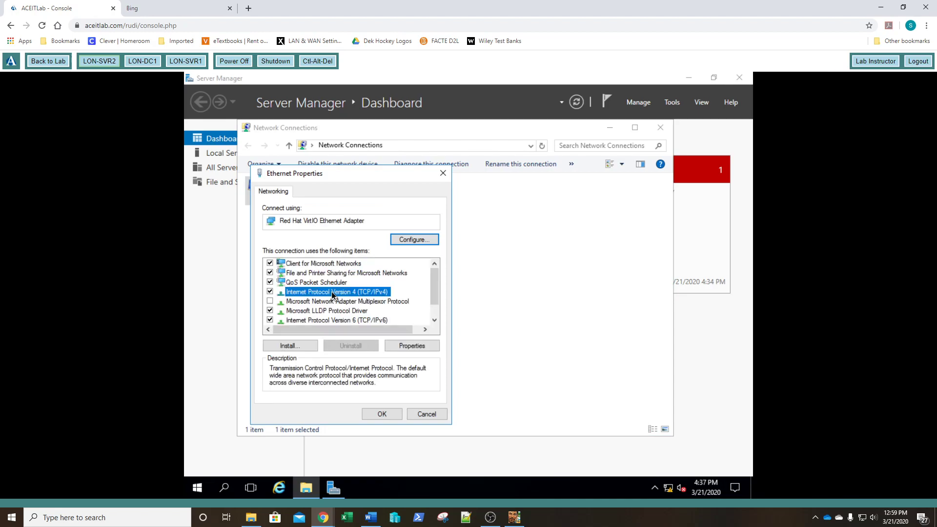
Step: Enter static IP 172.16.0.12, subnet mask, gateway 172.16.0.1 and DNS 172.16.0.10
click(334, 296)
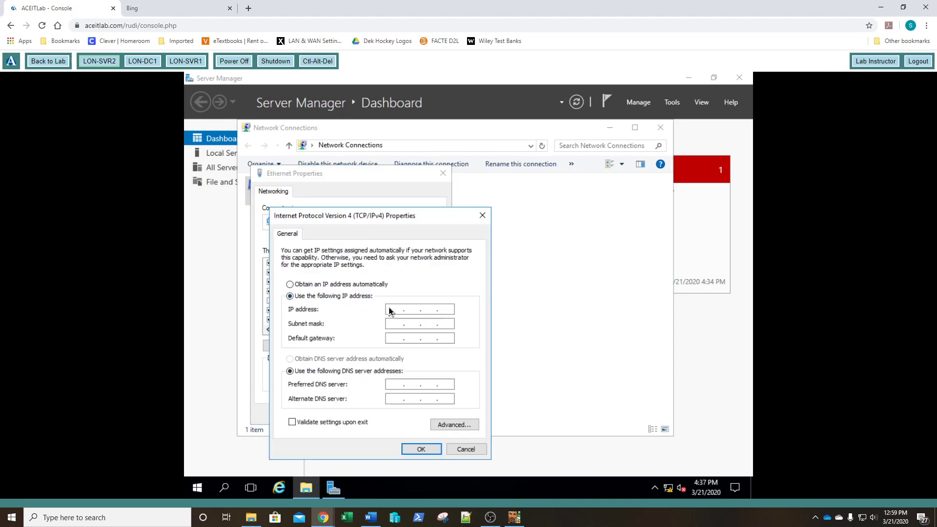
click(392, 309)
text(172 . 16 . 0 . )
text(12)
key(Tab)
key(Tab)
text(25)
text(5 . 255 . 255 . 0)
key(Tab)
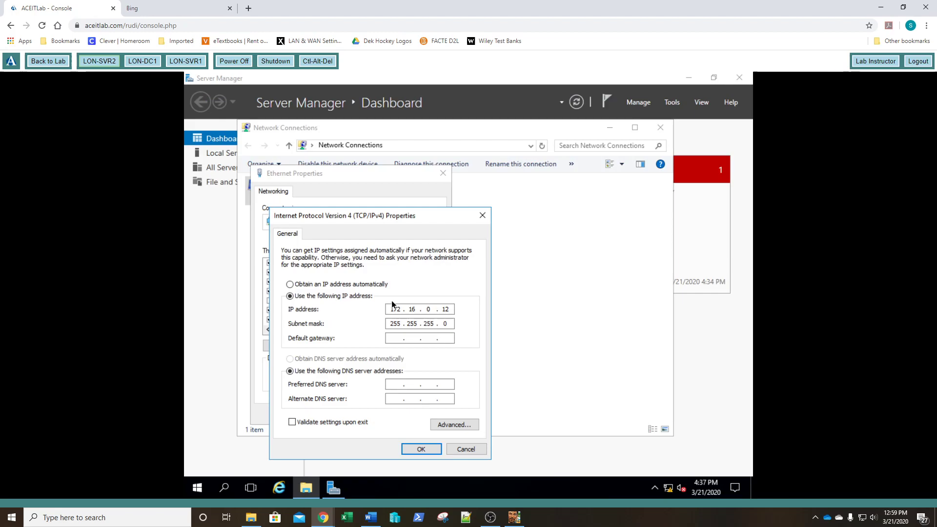
text(1726 .)
text(0.1)
key(Tab)
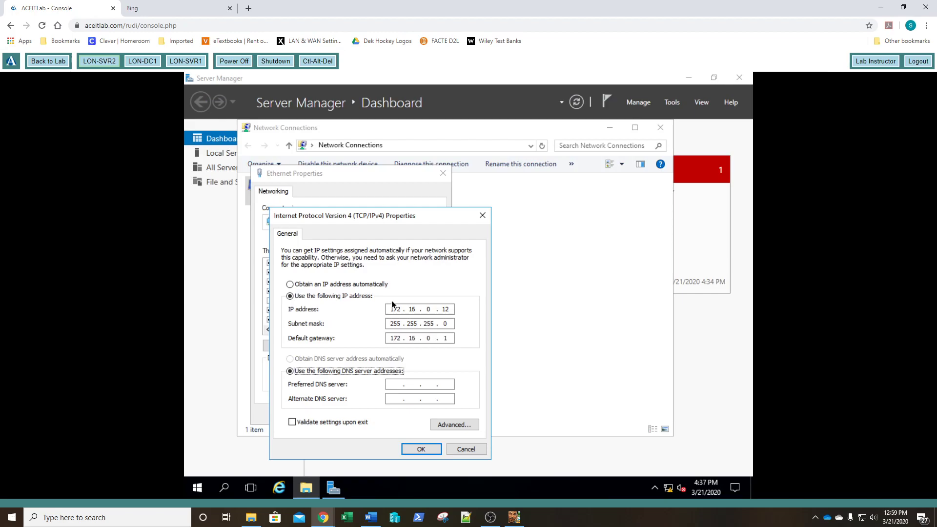
key(Tab)
text(721)
text(6..)
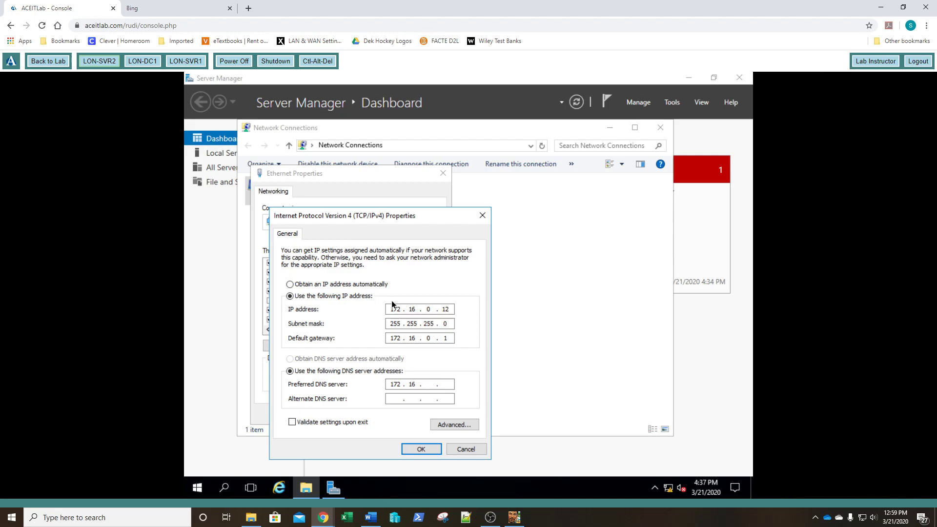
text(0)
text(10)
Step: Confirm the IPv4 settings and close Ethernet Properties and Network Connections
key(Return)
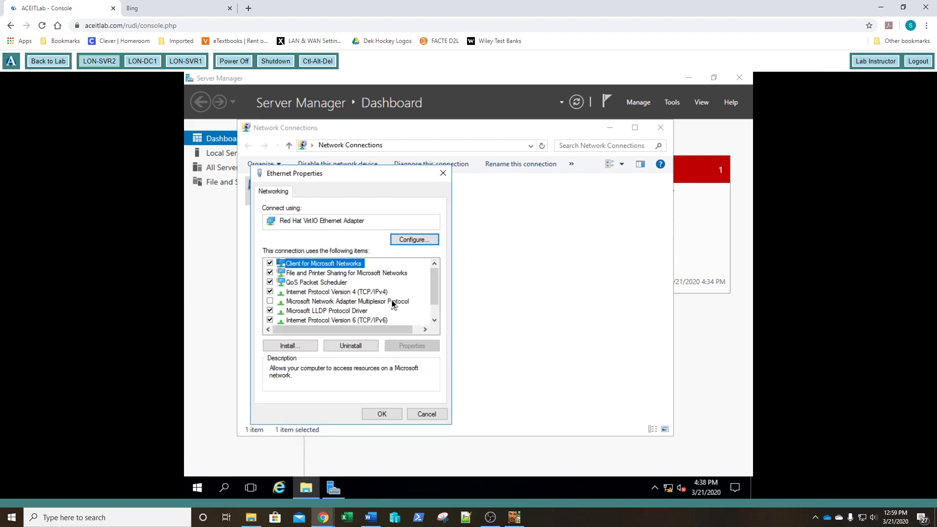
click(381, 414)
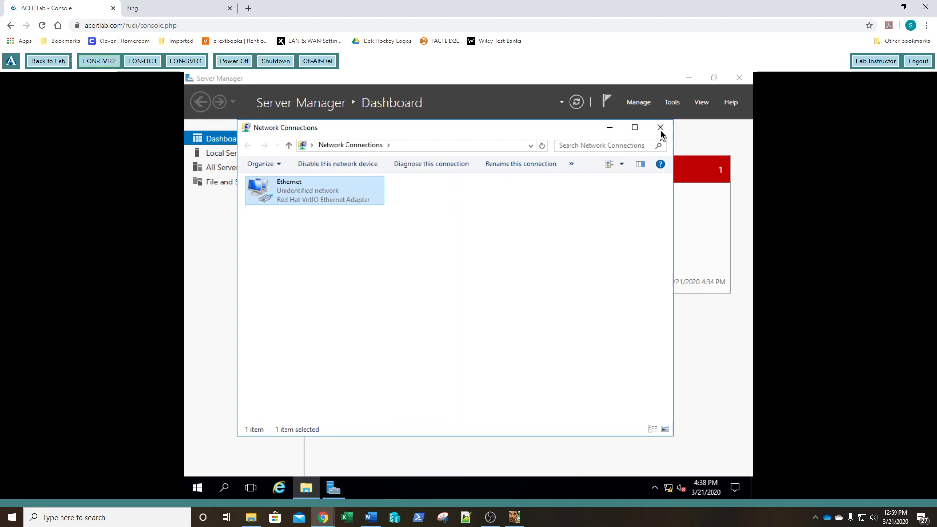
click(660, 128)
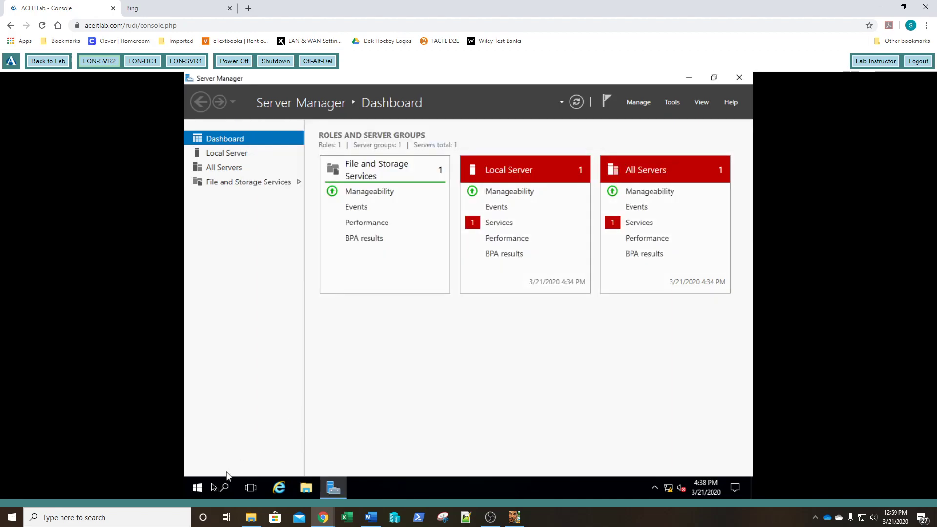
click(197, 489)
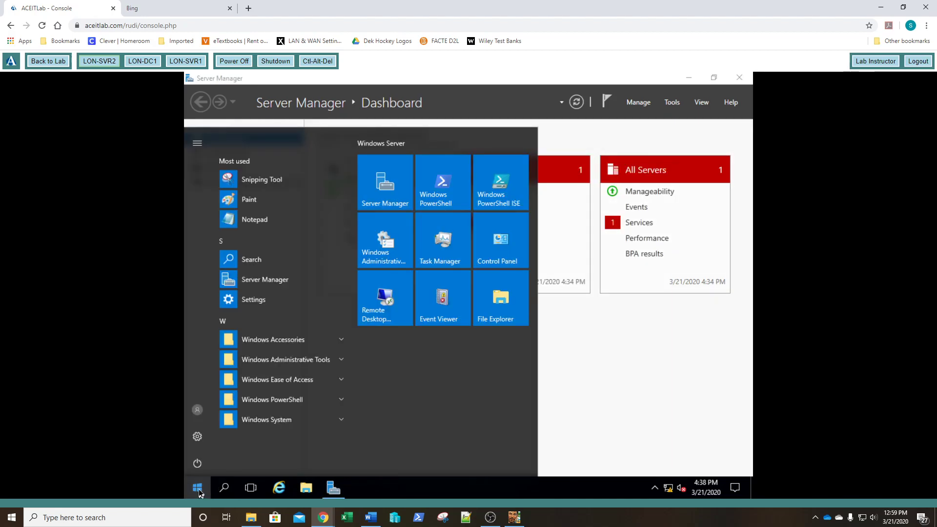
text(c)
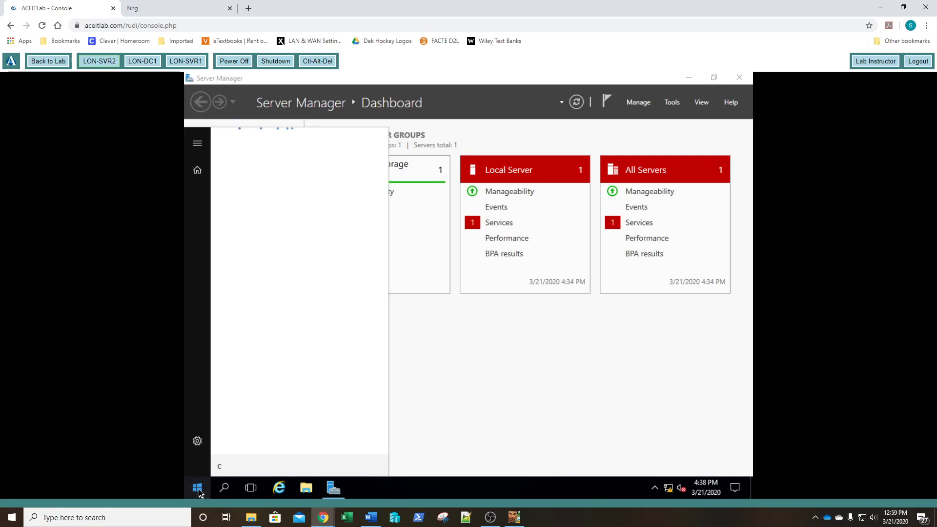
text(md)
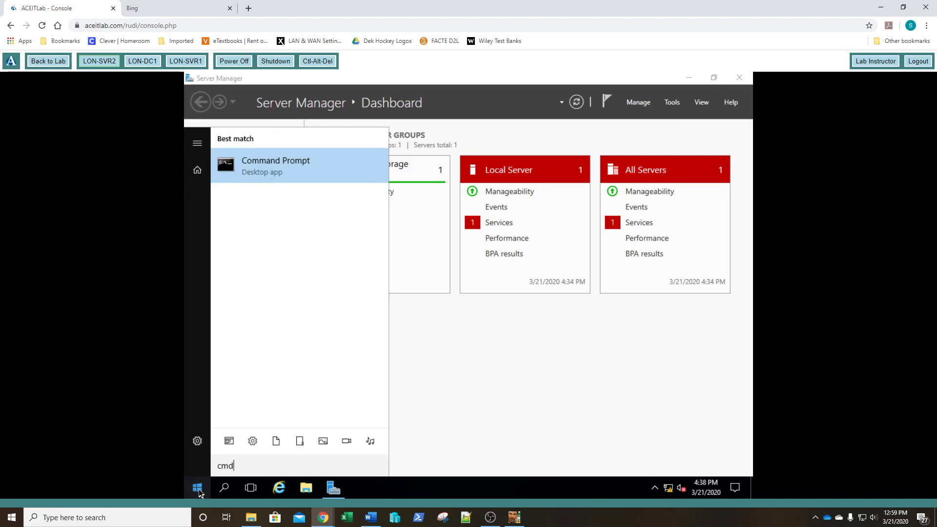
key(Return)
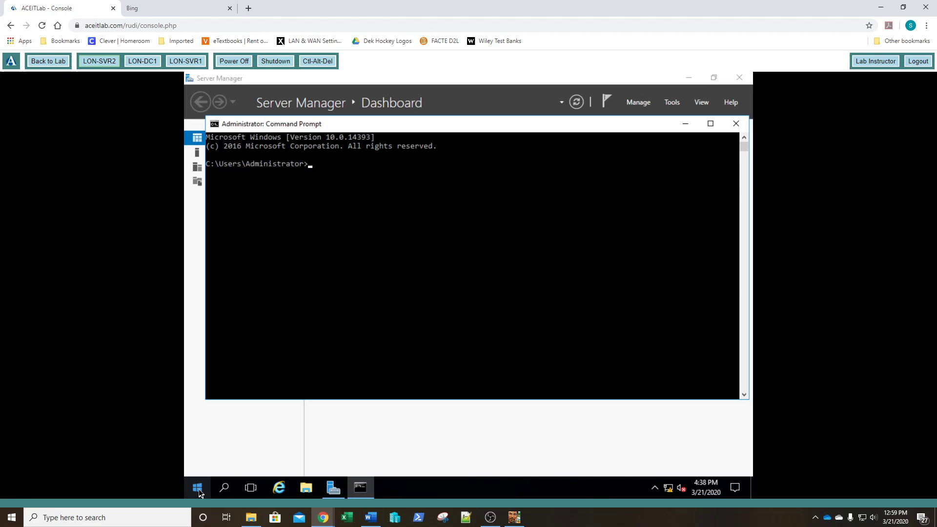
text(ping)
text( 172.16)
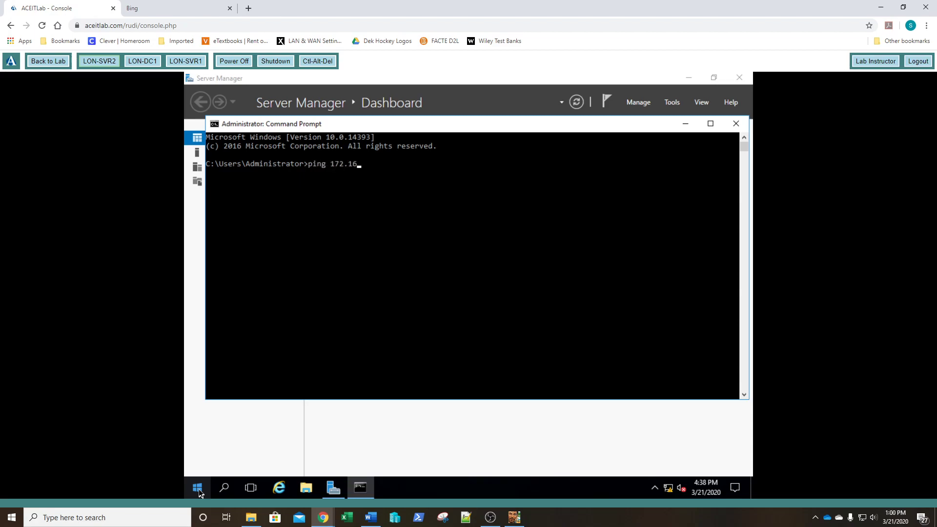
text(.0.)
text(10)
key(Return)
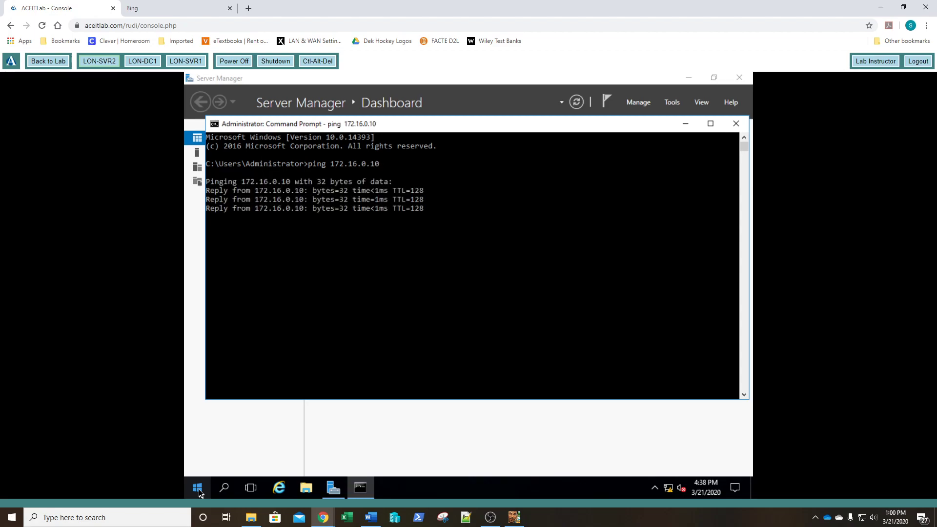
key(Up)
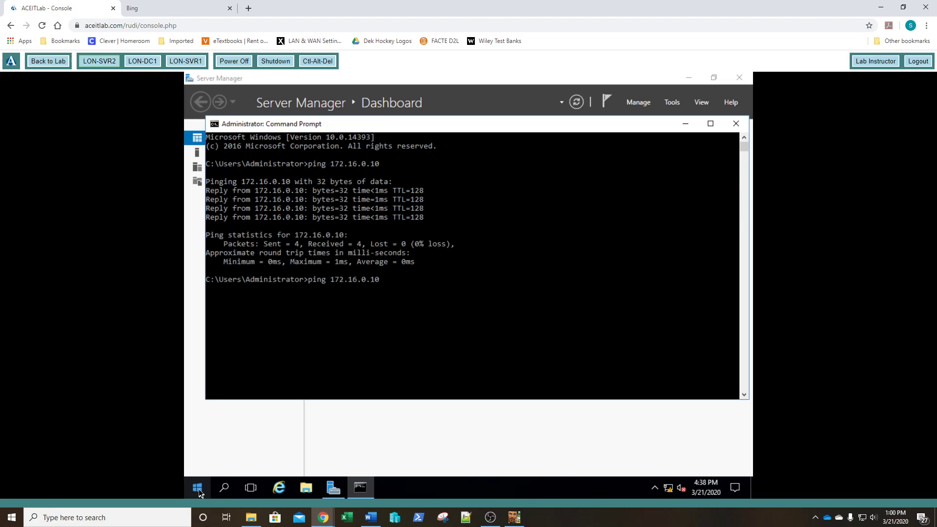
text(-a)
key(Return)
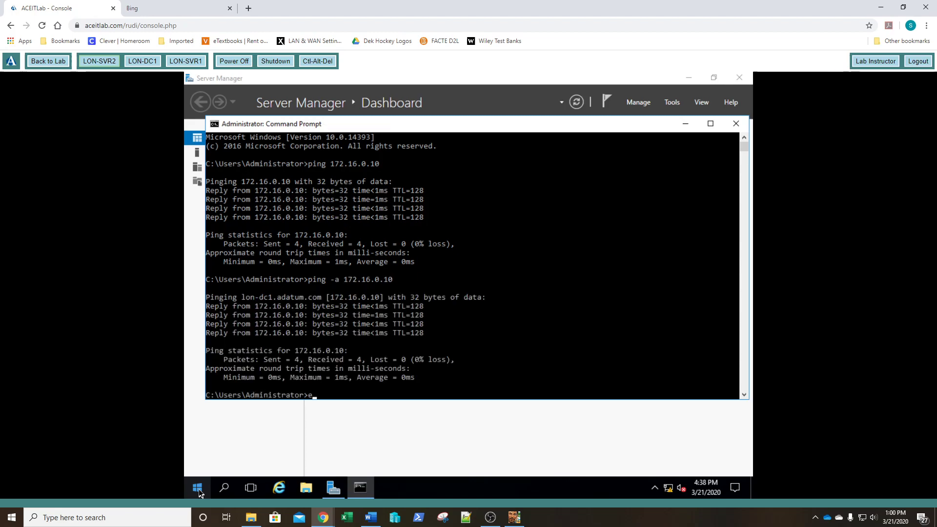
text(xit)
key(Return)
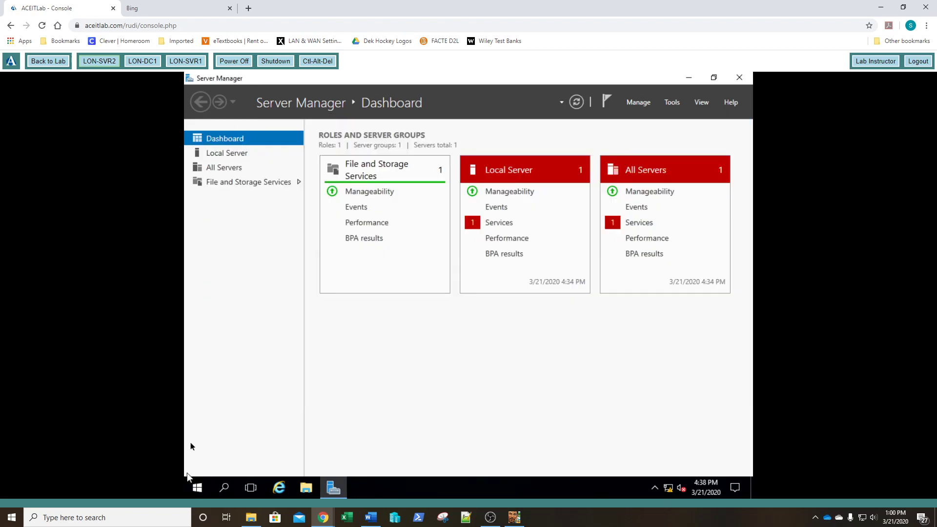
Step: From LON-SVR2's Local Server properties, open computer name settings and switch membership to Domain
click(231, 158)
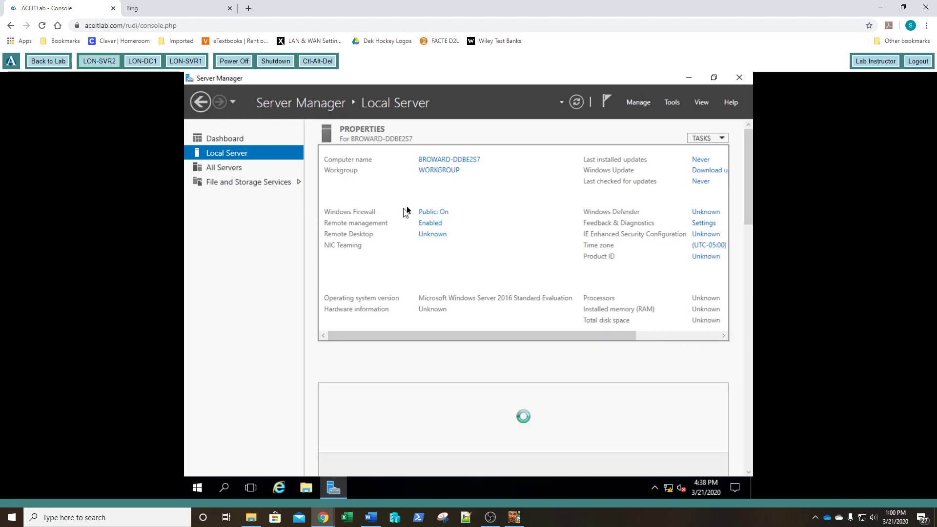
click(439, 170)
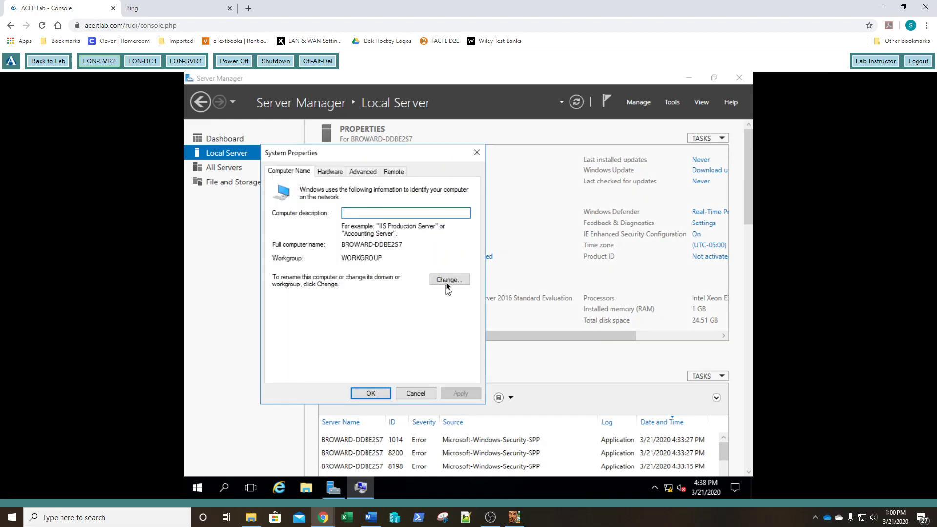
click(446, 281)
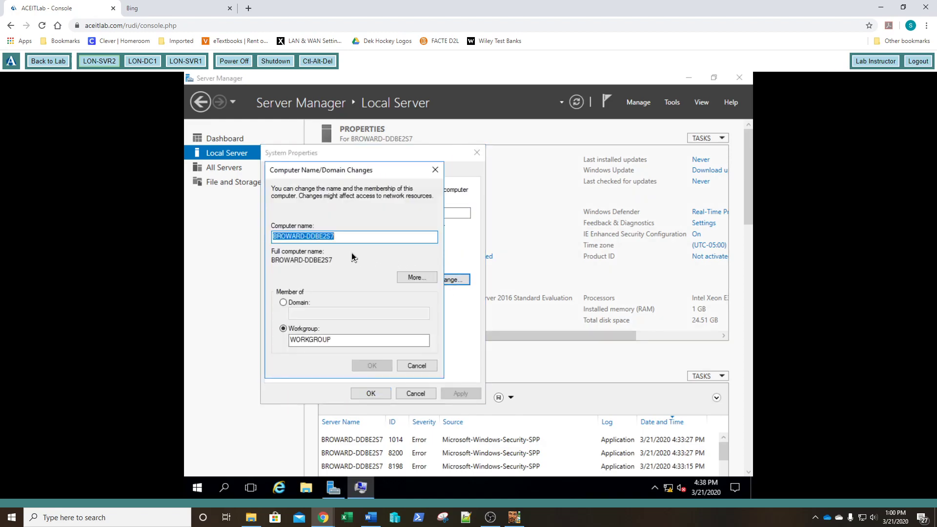
text(LON)
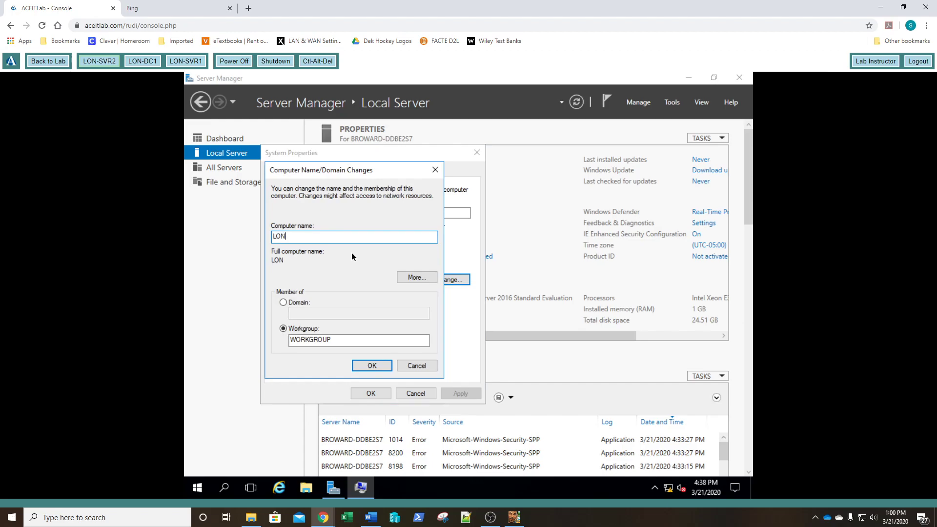
text(-)
text(SVR)
text(2)
key(Tab)
key(Tab)
key(Up)
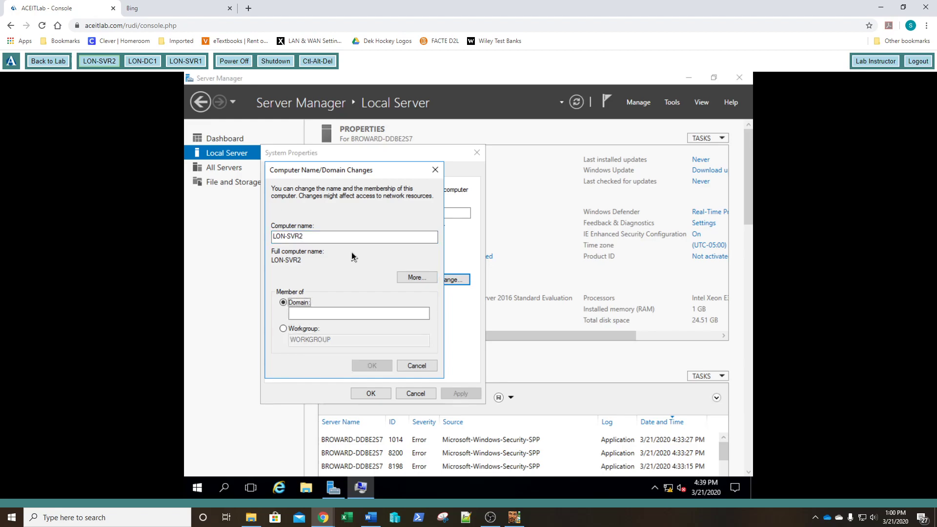
key(Tab)
text(ad)
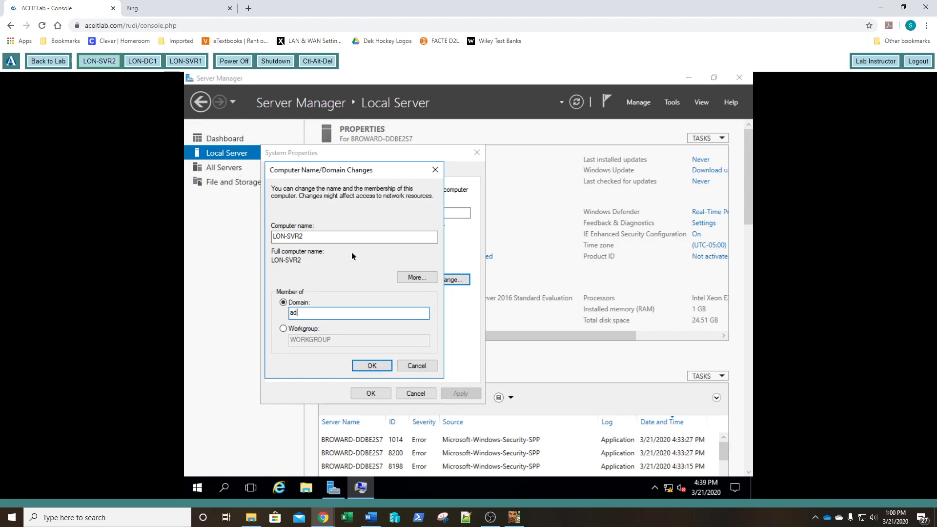
text(atum.com)
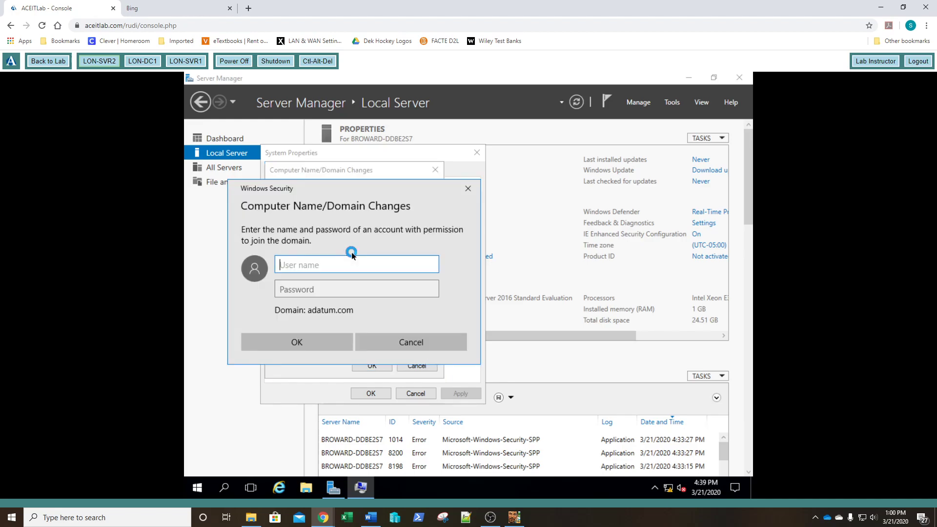
text(administra)
text(tor)
Step: Submit administrator credentials, acknowledge the adatum.com welcome and restart notices, and restart LON-SVR2 now
key(Tab)
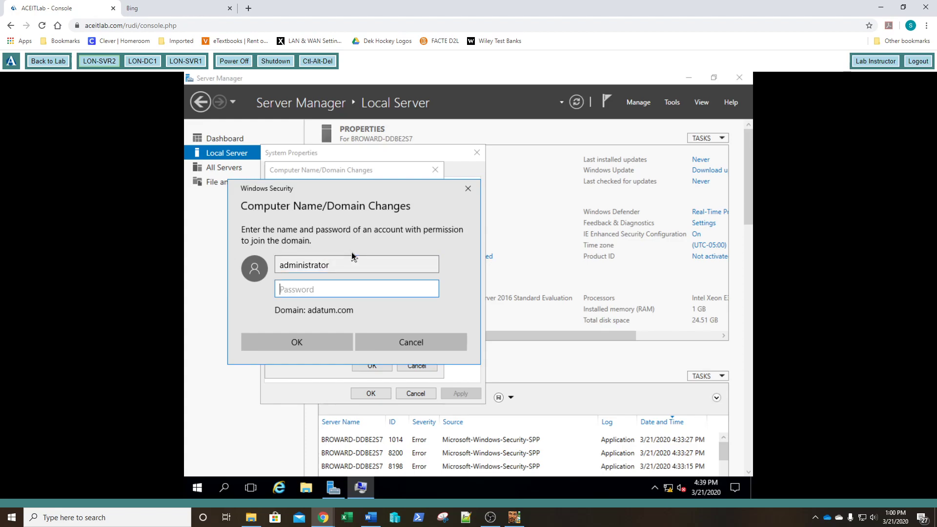
text(P)
text(a$$w0r)
text(d)
key(Return)
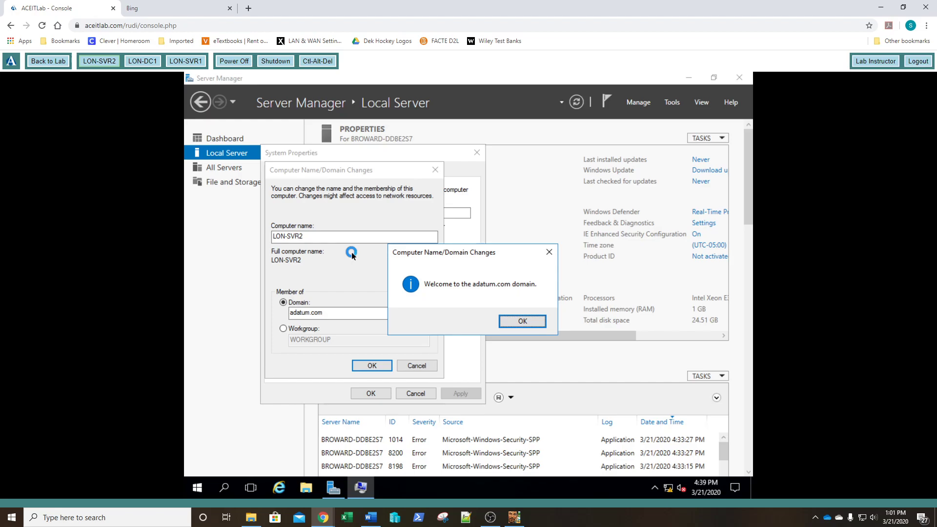
key(Return)
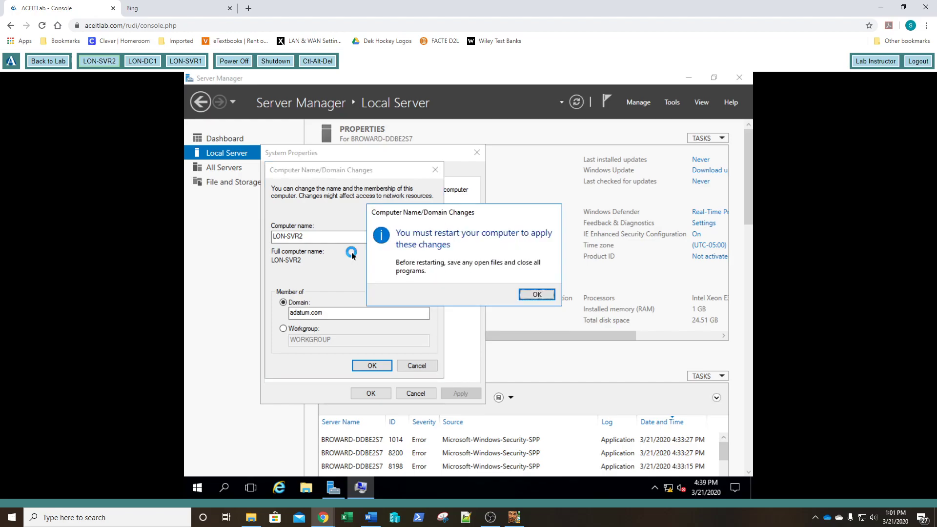
key(Return)
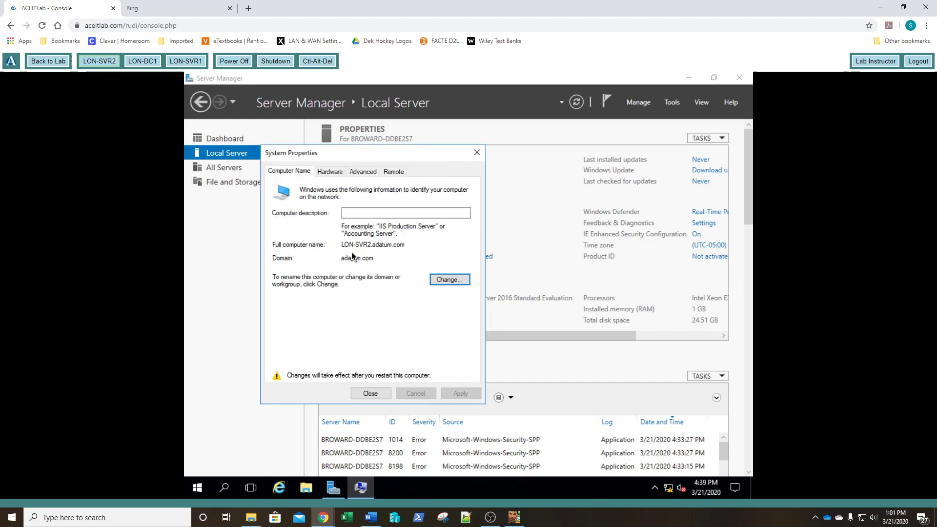
key(Return)
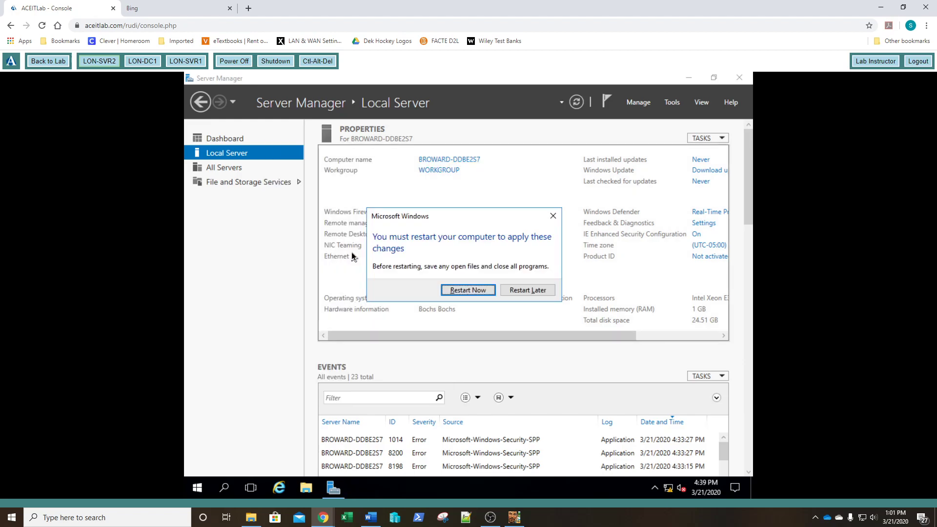
key(Return)
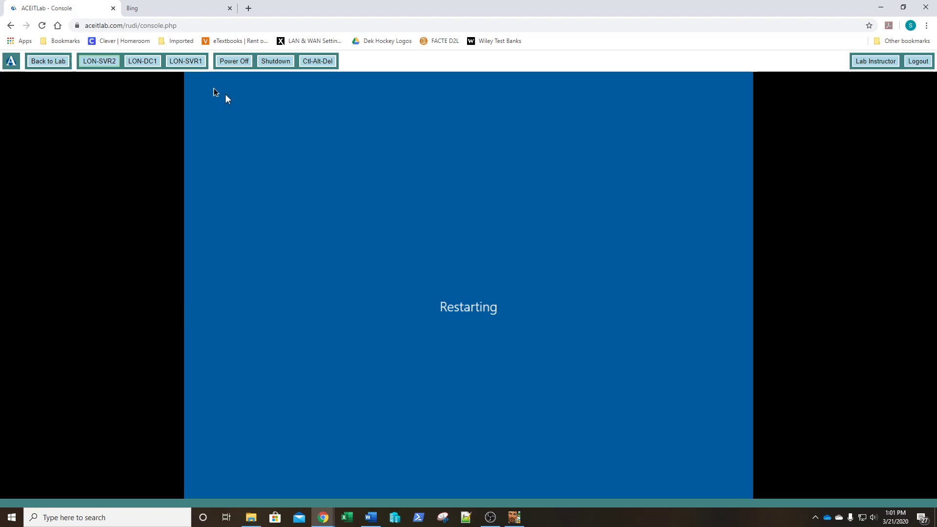
Step: Switch to LON-SVR1 and bring up its sign-in screen for Other user
click(185, 66)
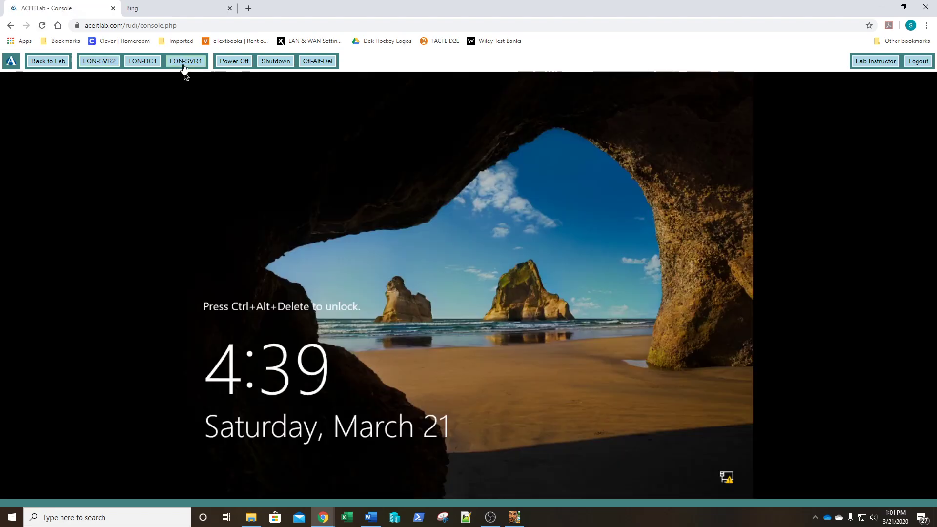
click(318, 64)
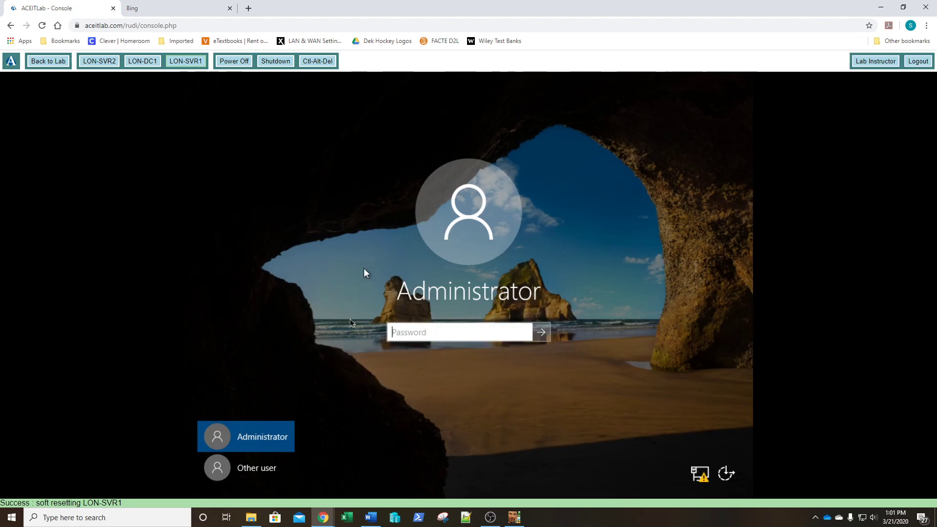
click(249, 469)
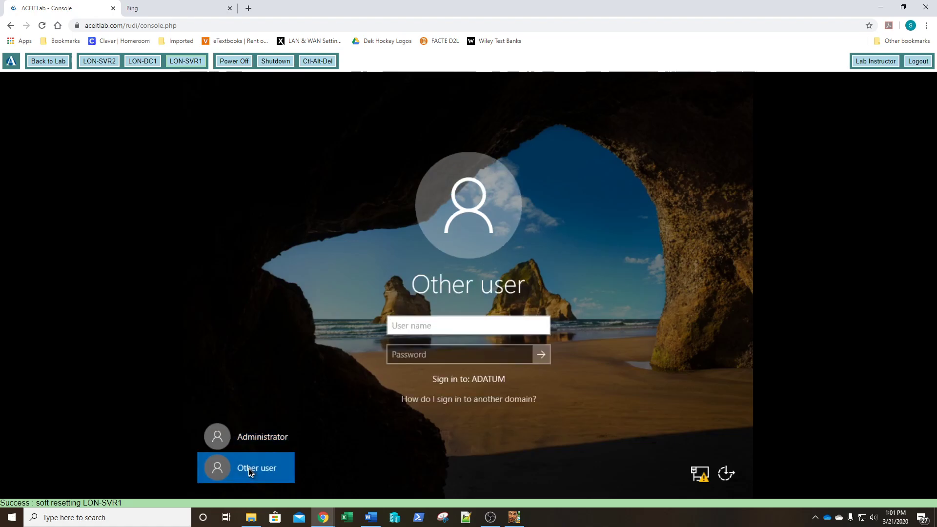
Step: Sign in to LON-SVR1 as ADATUM\Administrator, correcting the mistyped user name
click(464, 325)
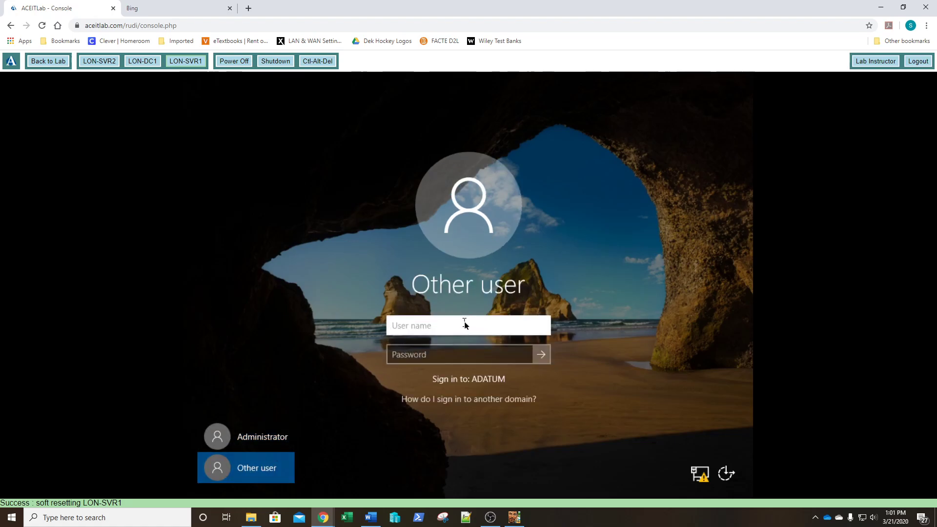
text(adadmi)
text(nistrator)
key(BackSpace)
key(BackSpace)
key(BackSpace)
key(BackSpace)
key(BackSpace)
key(BackSpace)
text(a)
text(dministr)
text(ator)
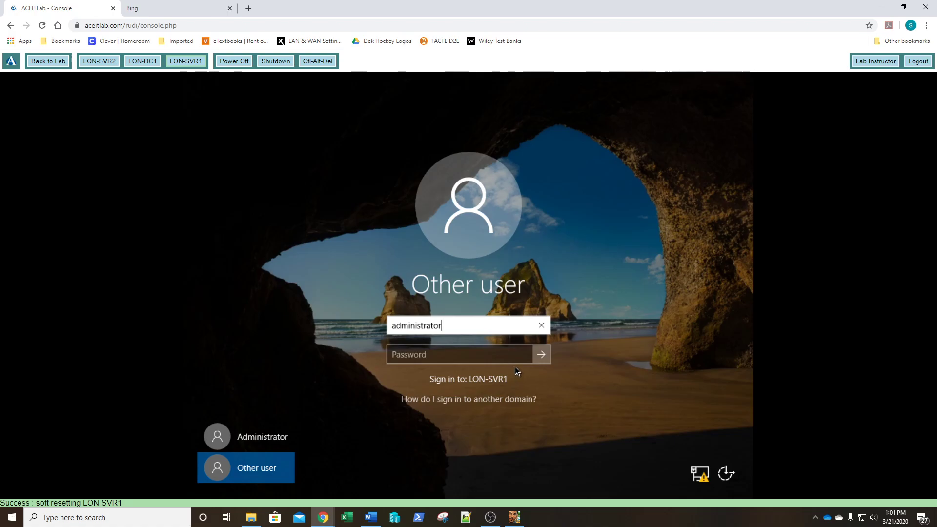
key(BackSpace)
key(BackSpace)
key(BackSpace)
key(BackSpace)
key(BackSpace)
key(BackSpace)
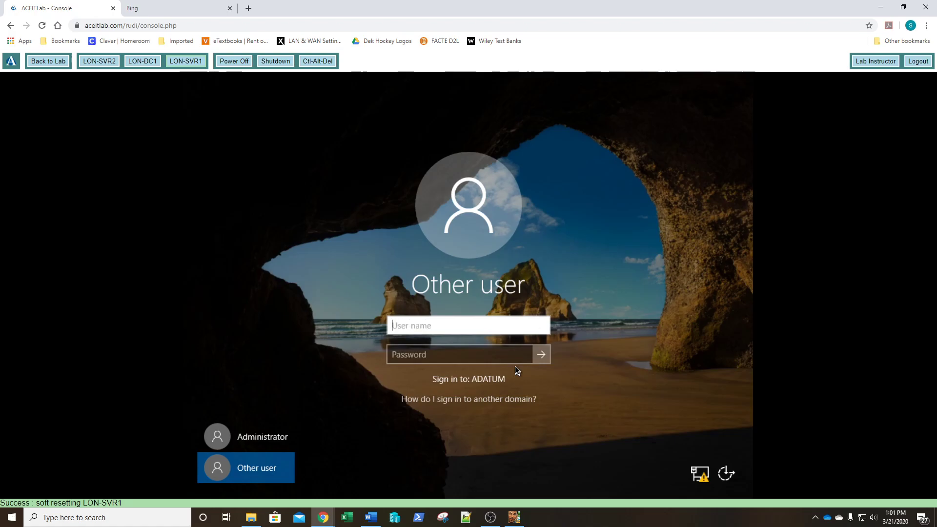
text(adatum)
text(\)
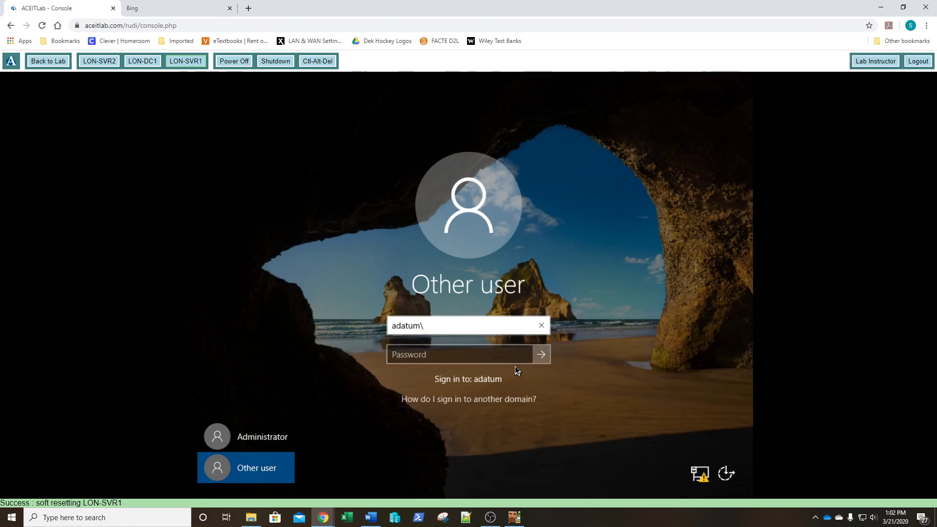
text(admi)
text(nistrator)
key(Tab)
text(Pa$)
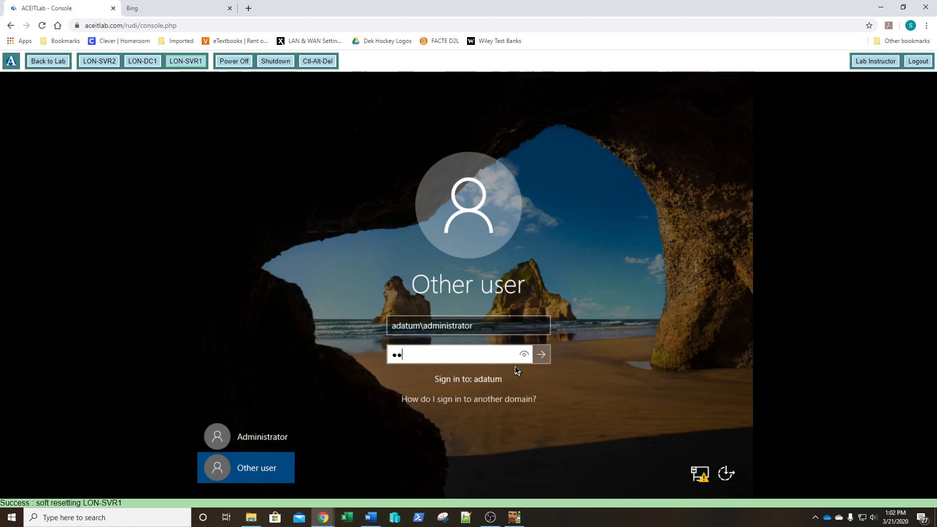
text($w0rd)
key(Return)
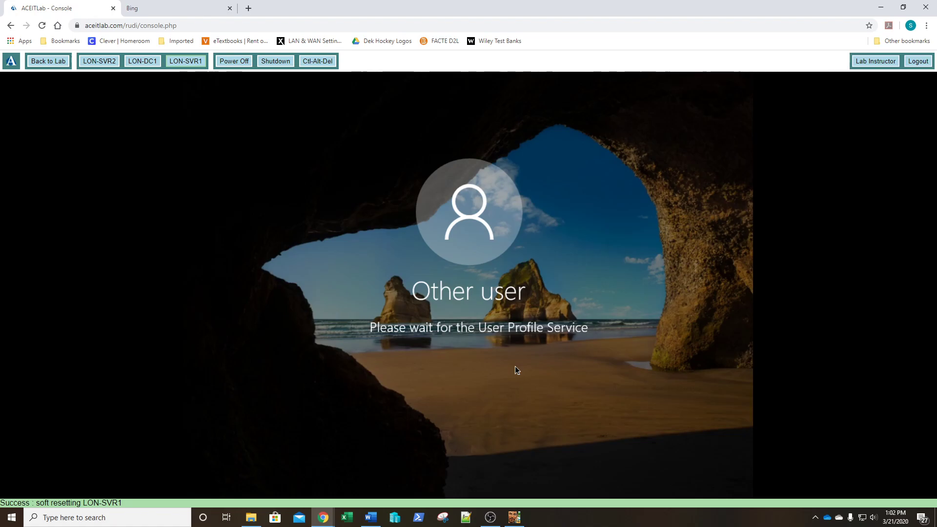
click(101, 62)
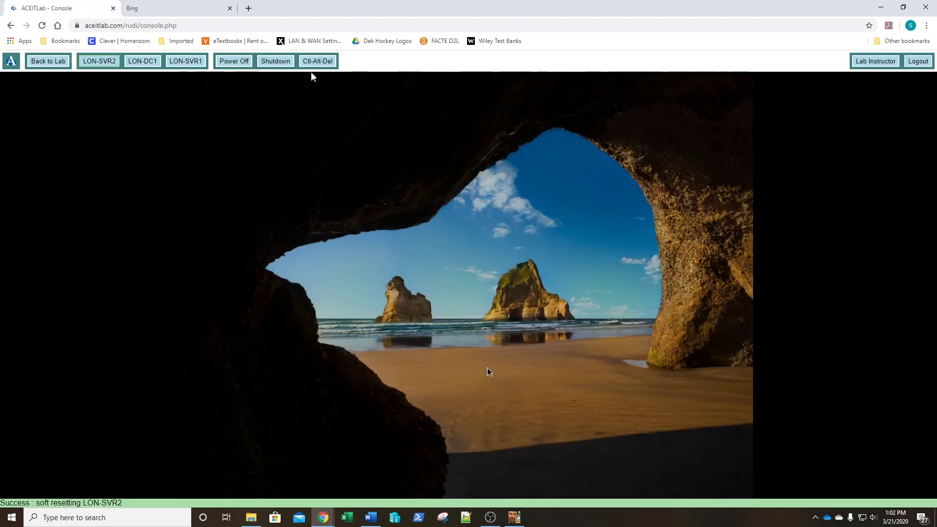
click(462, 277)
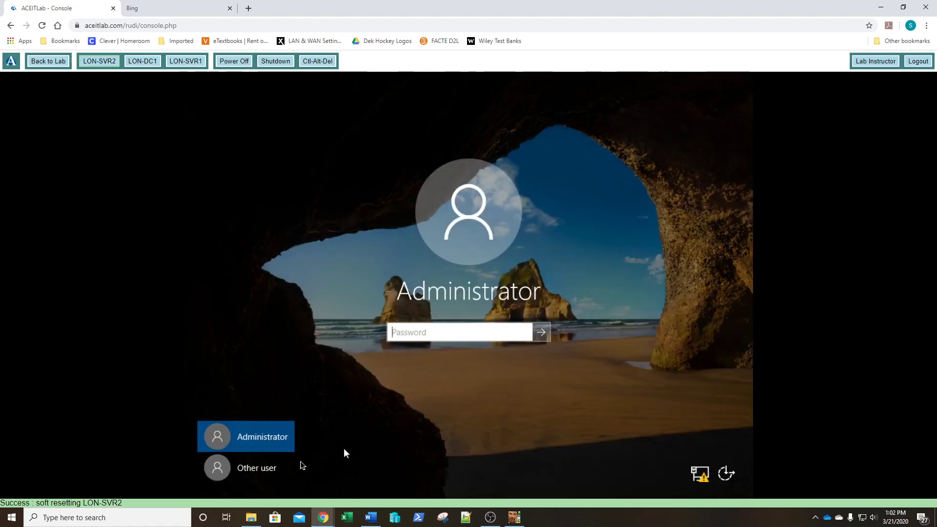
click(237, 472)
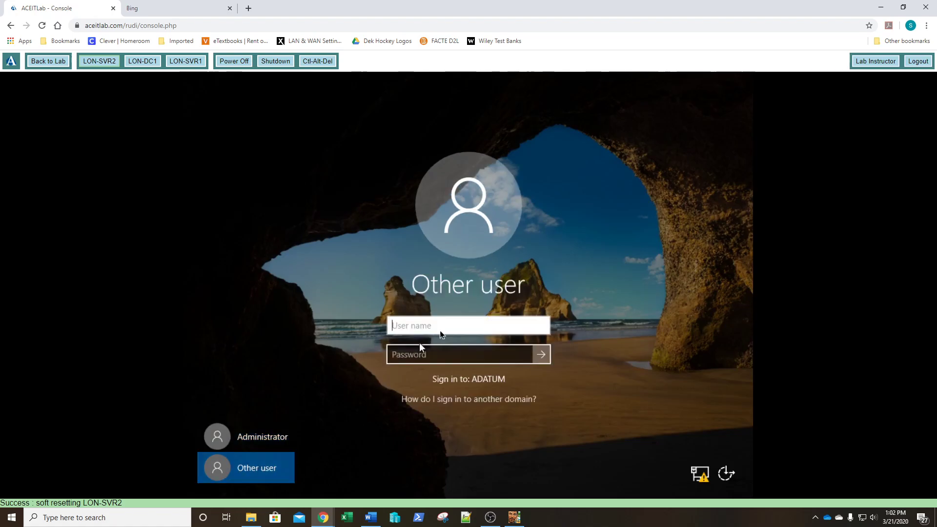
text(adat)
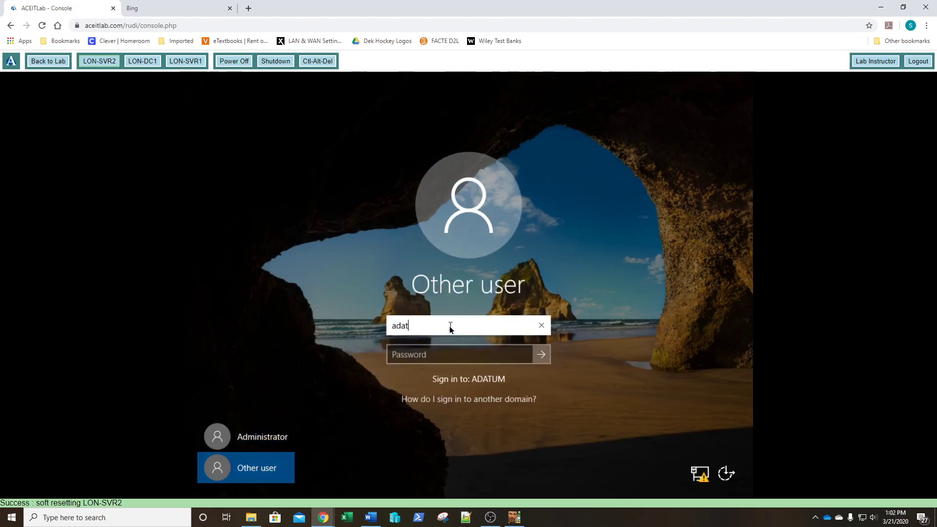
text(um\admi)
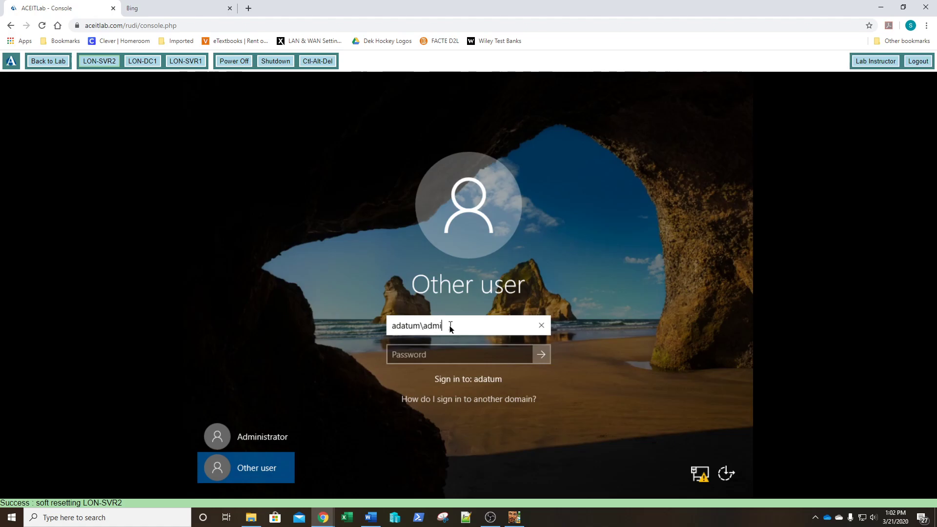
text(nistrator)
key(Tab)
text(Pa)
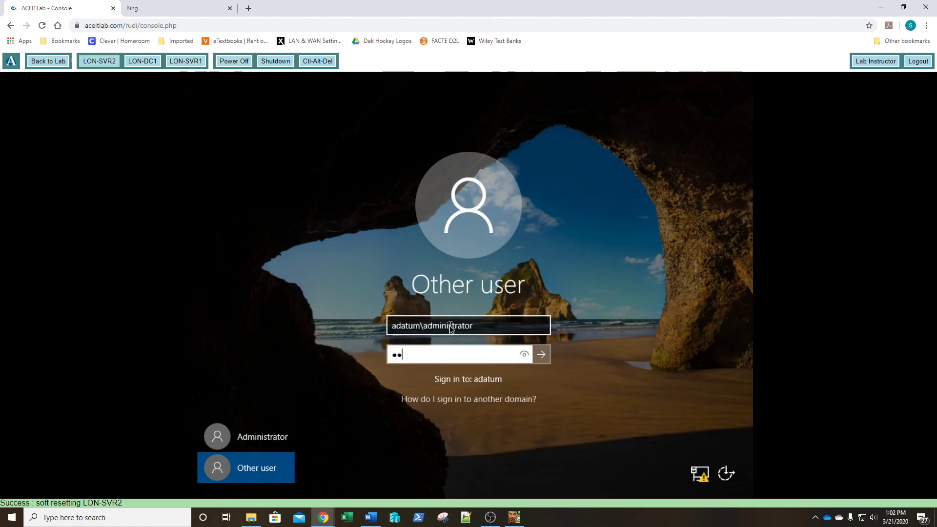
text(55w.rd)
key(Return)
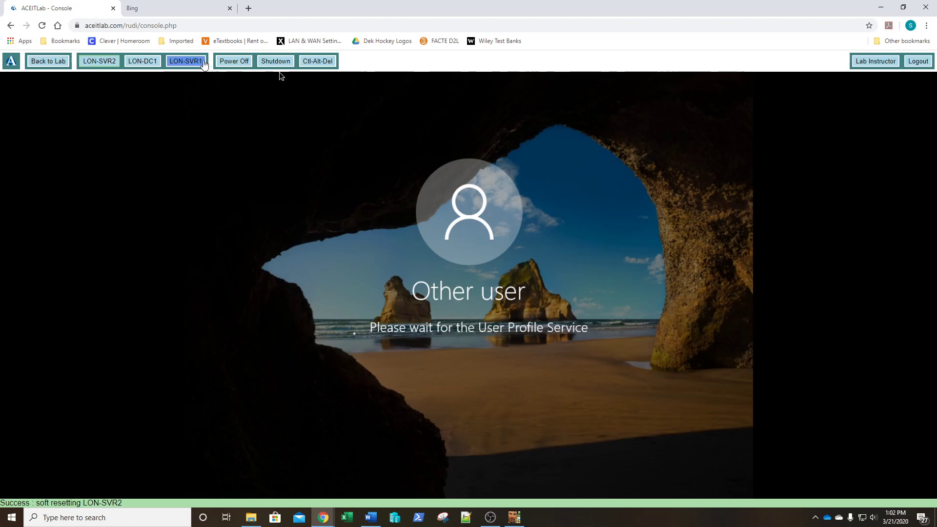
Step: Switch to LON-SVR1 and maximize its signed-in Server Manager window
click(185, 62)
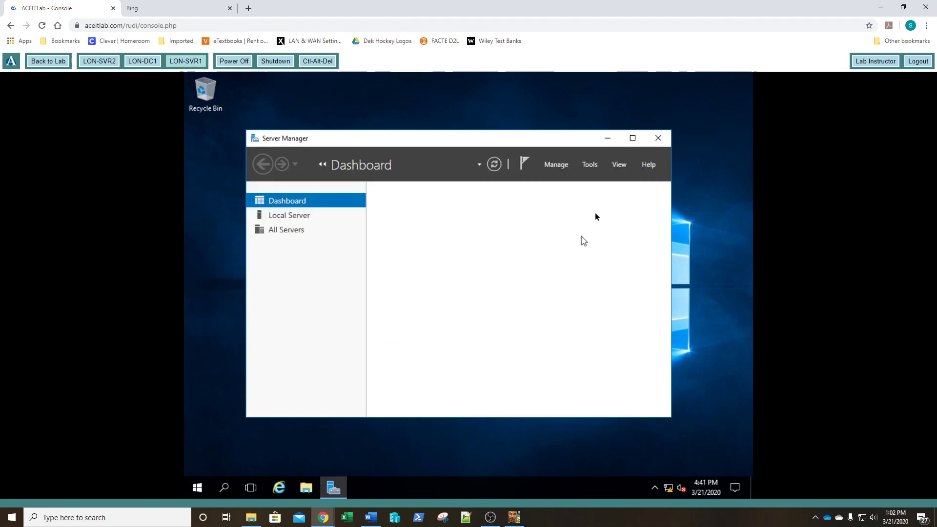
click(633, 138)
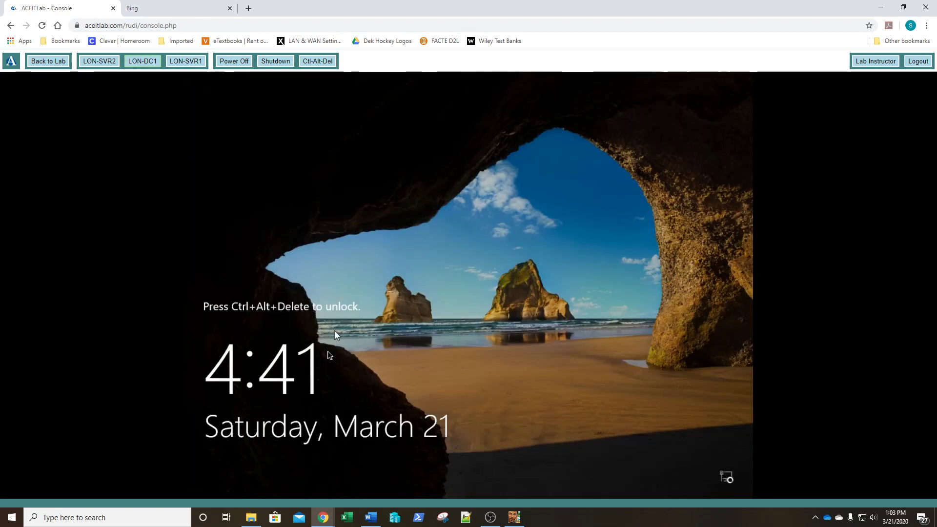
click(313, 63)
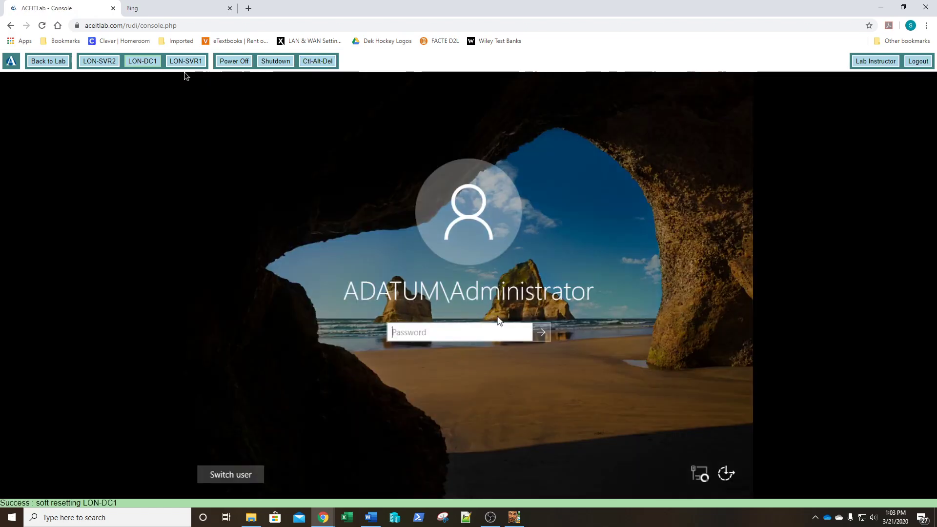
text(Pa55w.rd)
key(Return)
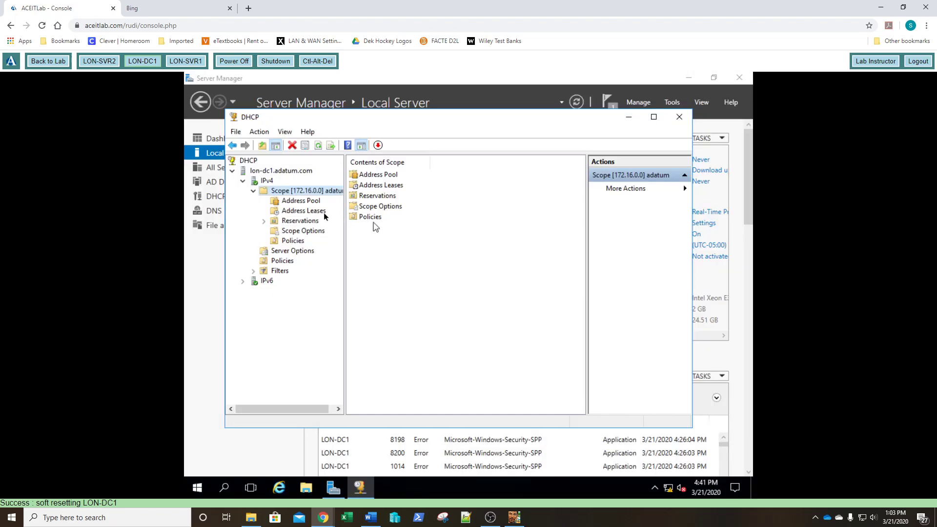
click(300, 211)
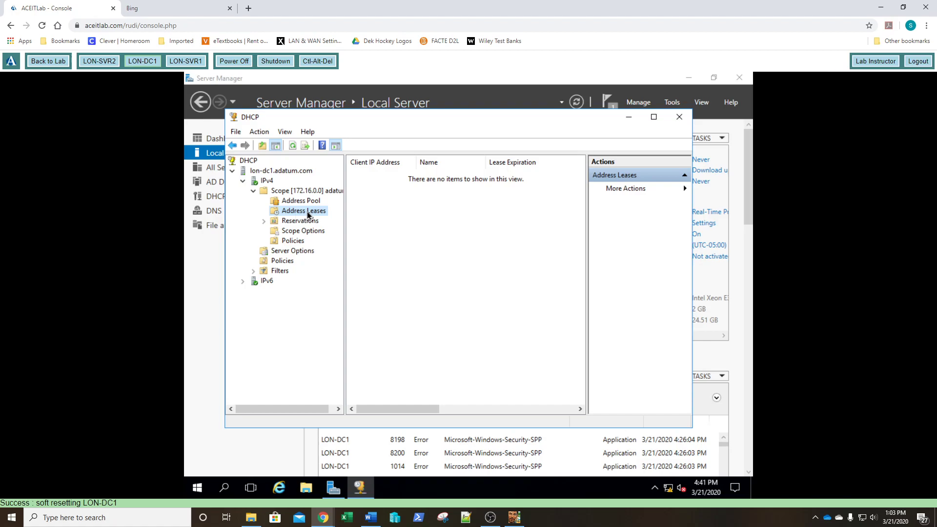
click(678, 118)
Step: Open DNS Manager and review adatum.com host records and the 0.16.172.in-addr.arpa PTR records
click(672, 103)
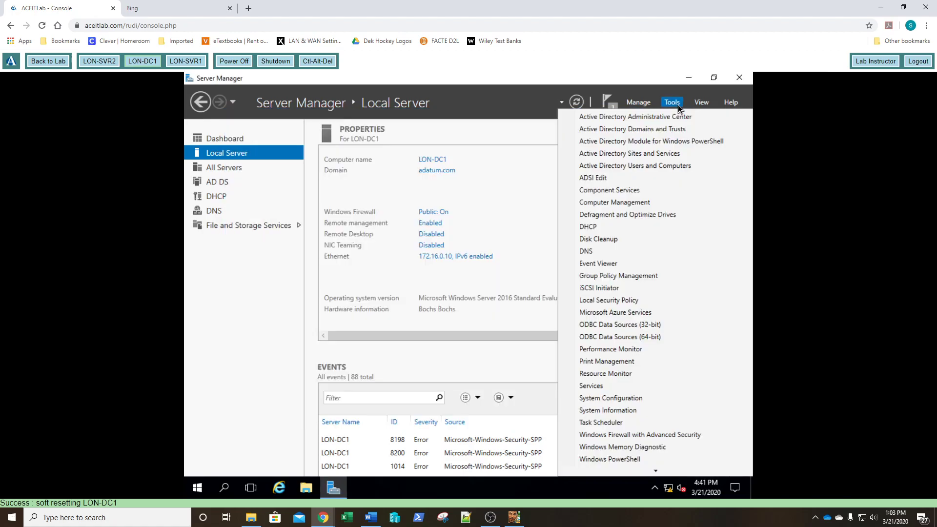
click(589, 253)
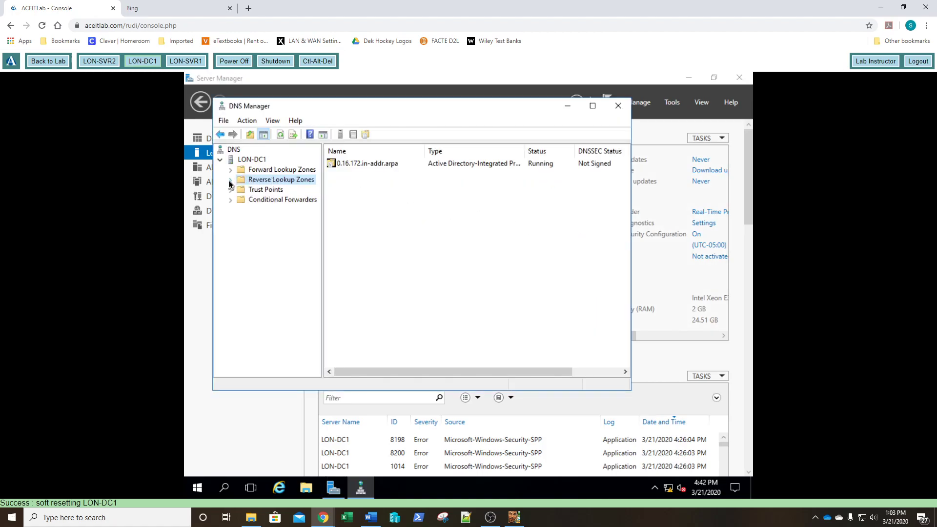
click(230, 171)
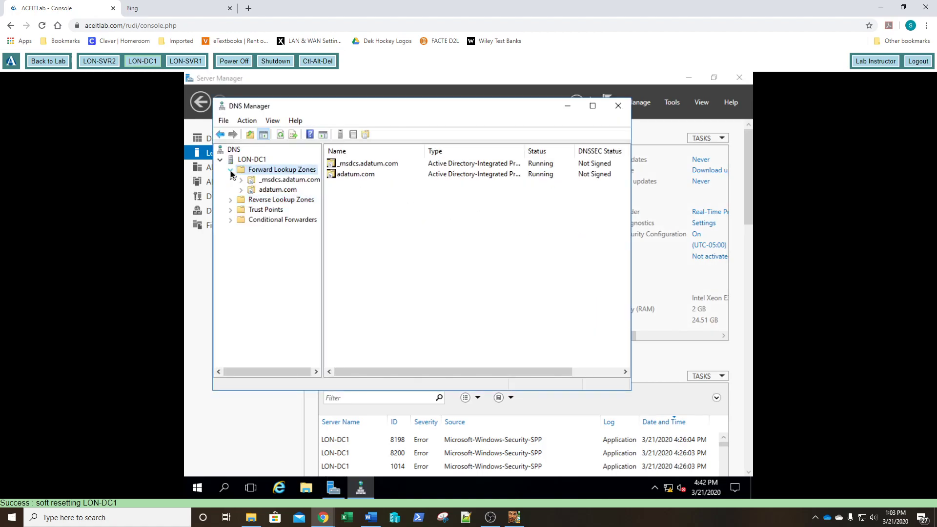
click(265, 192)
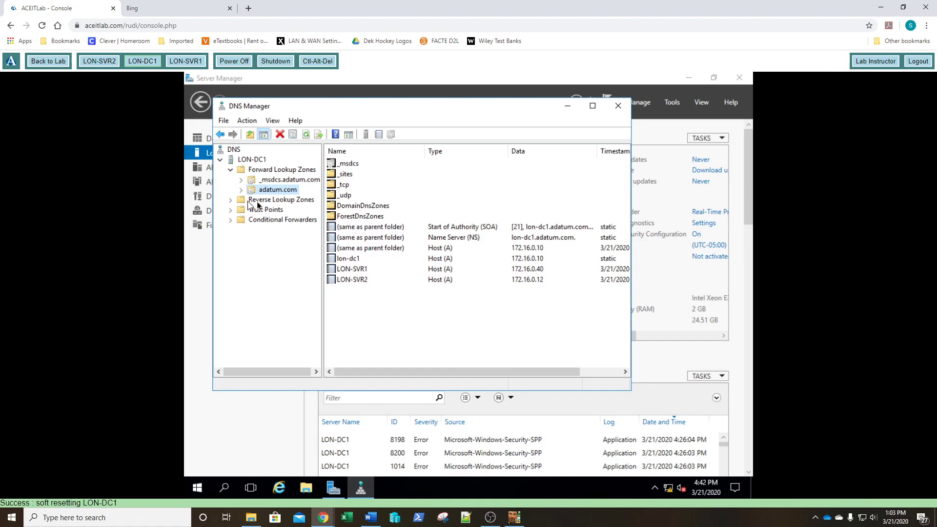
double_click(352, 262)
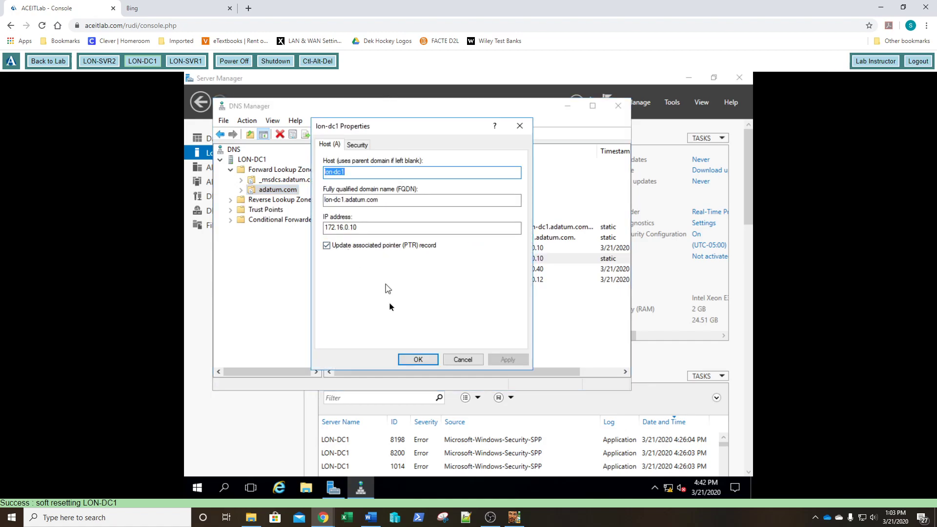
click(460, 361)
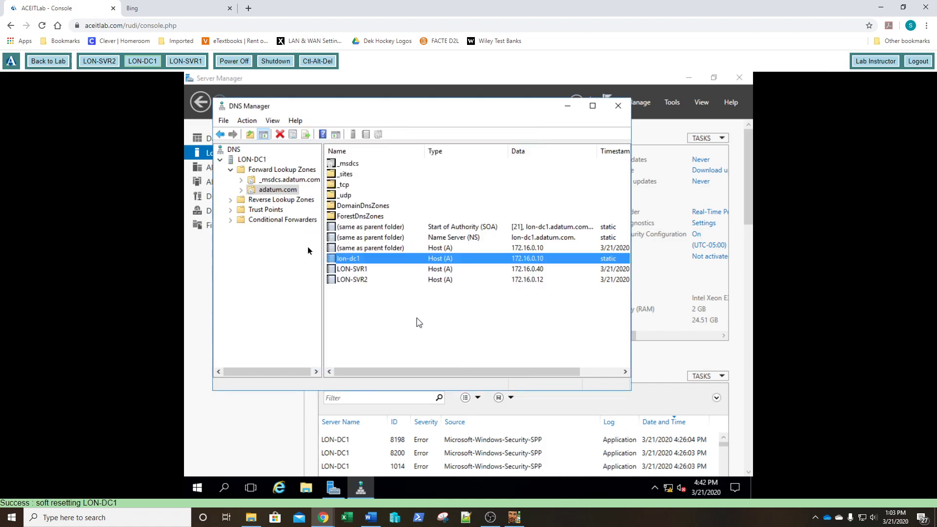
click(232, 204)
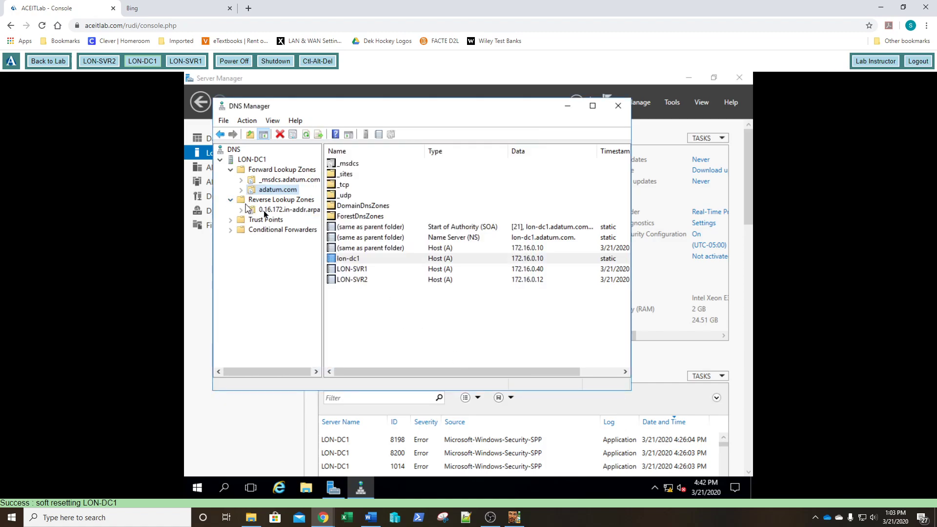
click(274, 210)
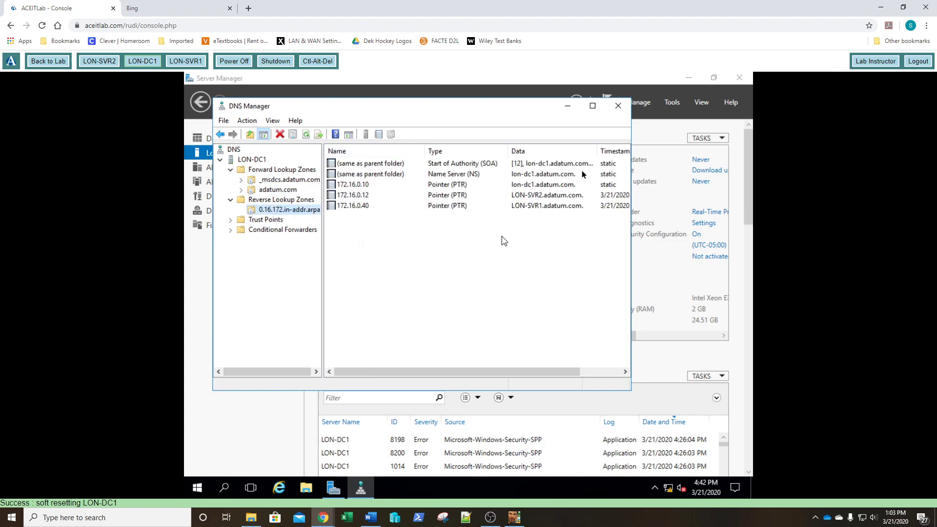
Step: Close DNS Manager, check LON-SVR1's Local Server page, then open LON-SVR2's in maximized Server Manager
click(618, 105)
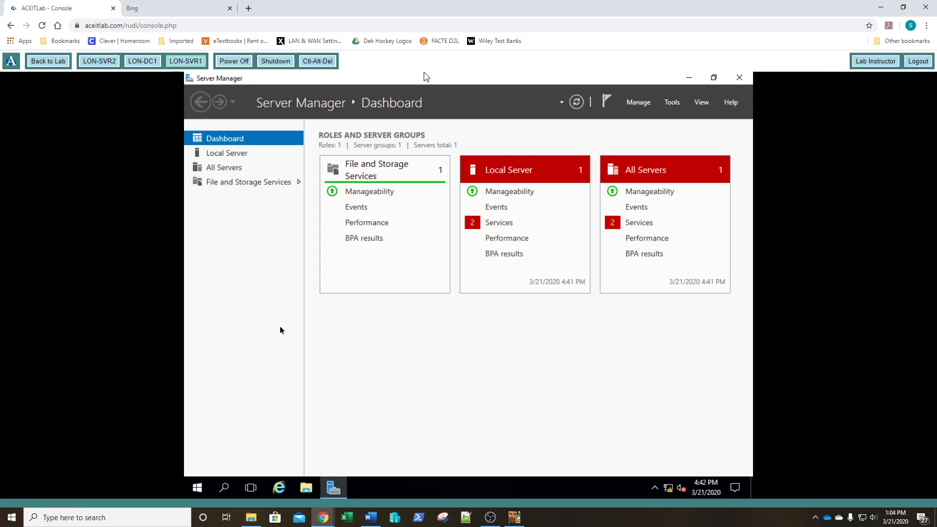
click(227, 155)
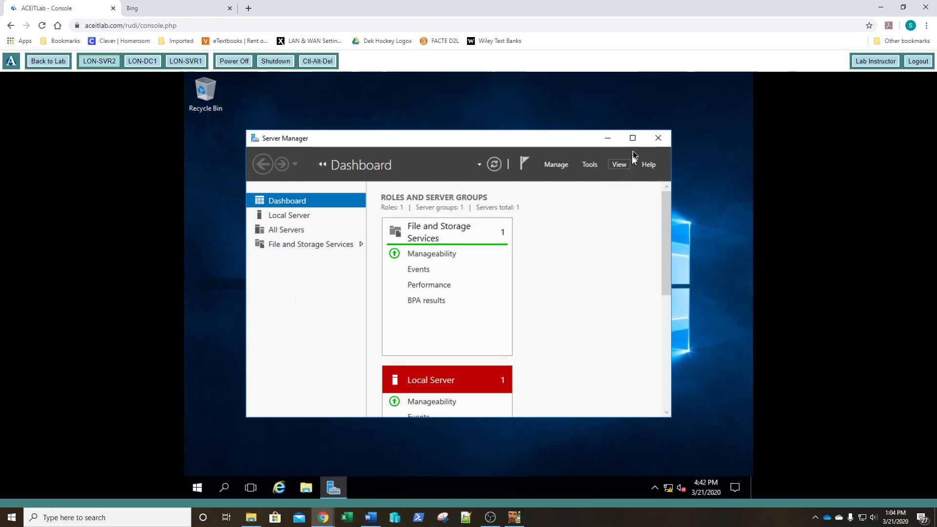
click(634, 138)
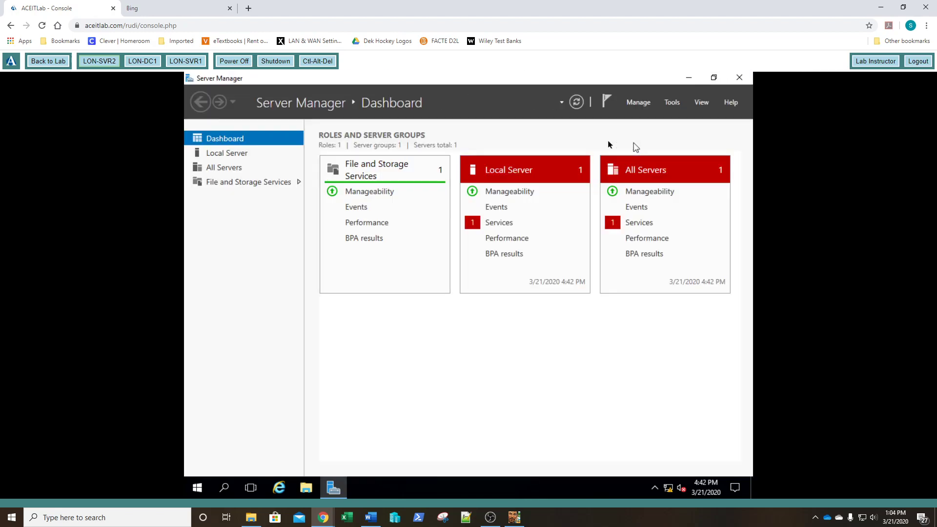
click(232, 155)
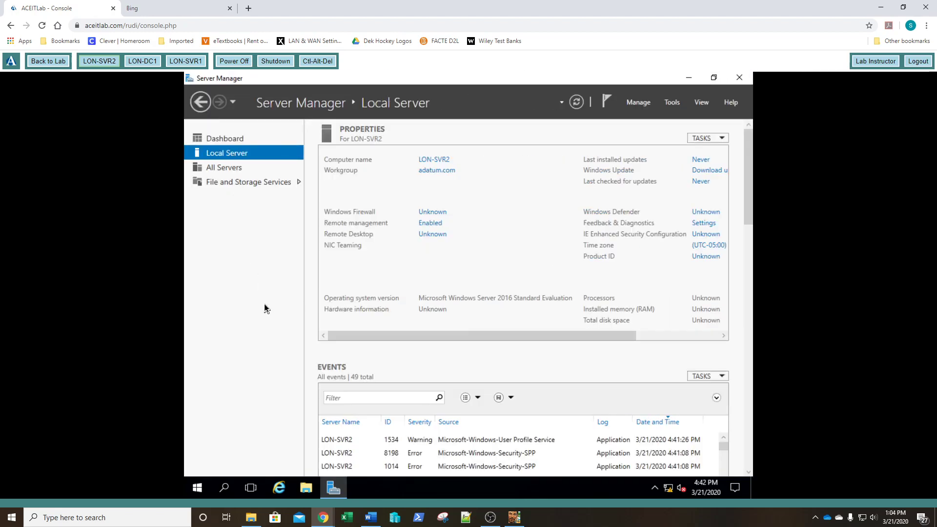